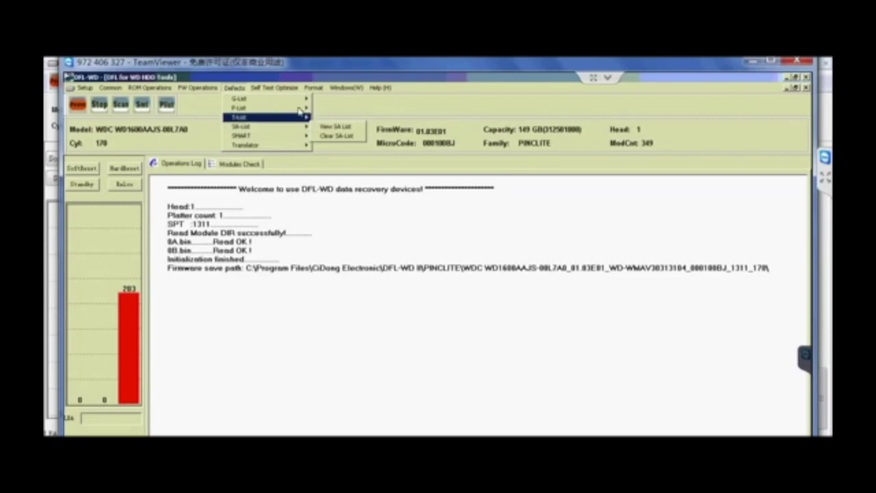
Regenerate the drive's P-List from its defect functions and close the completion message
mouse_move(274, 108)
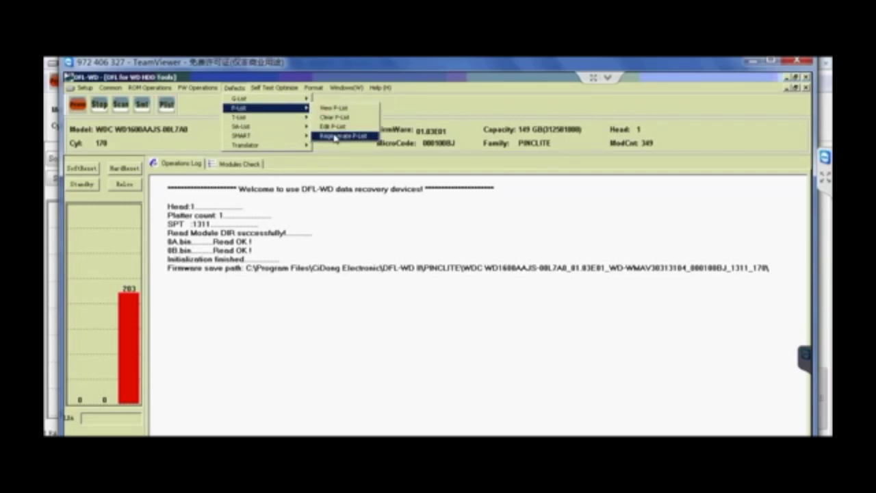
left_click(333, 137)
left_click(421, 298)
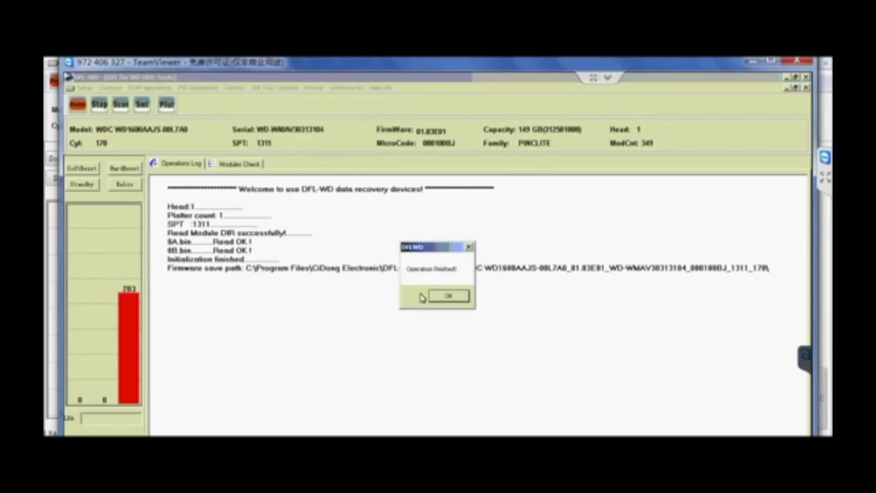
left_click(446, 295)
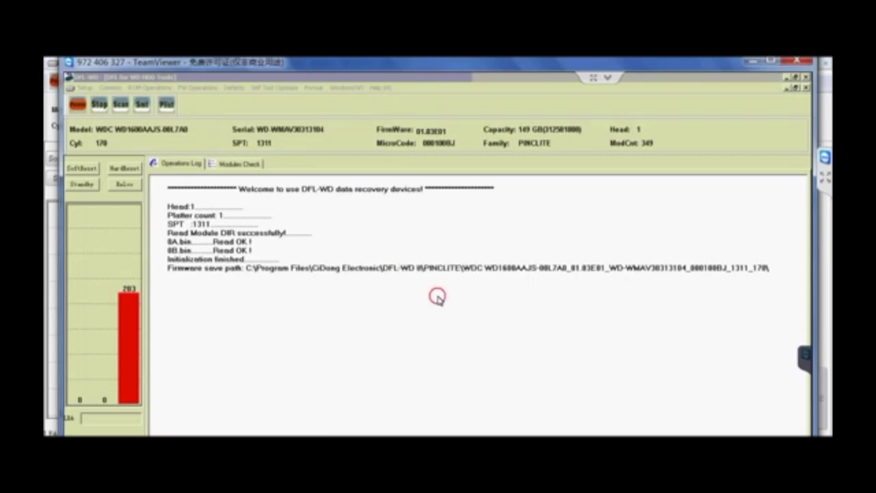
left_click(346, 286)
left_click(345, 285)
left_click(332, 271)
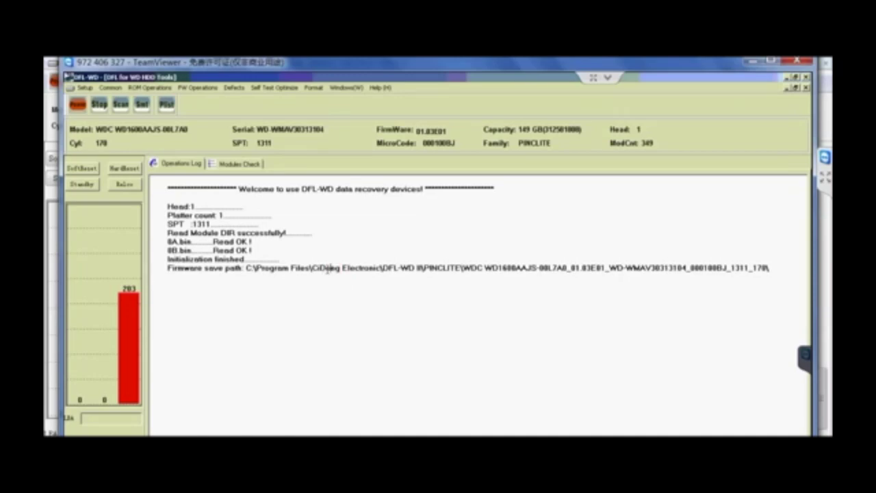
left_click(329, 268)
View the module list, return to the operations log, and check the program's About information
left_click(233, 164)
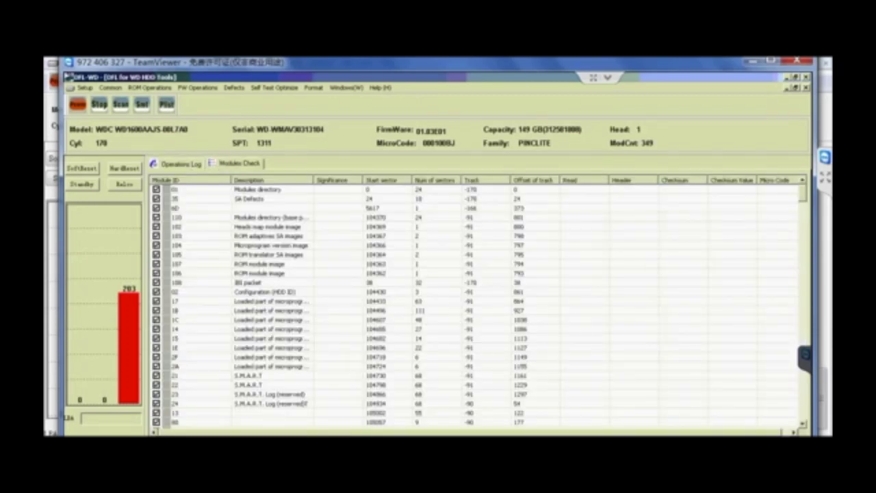
left_click(196, 167)
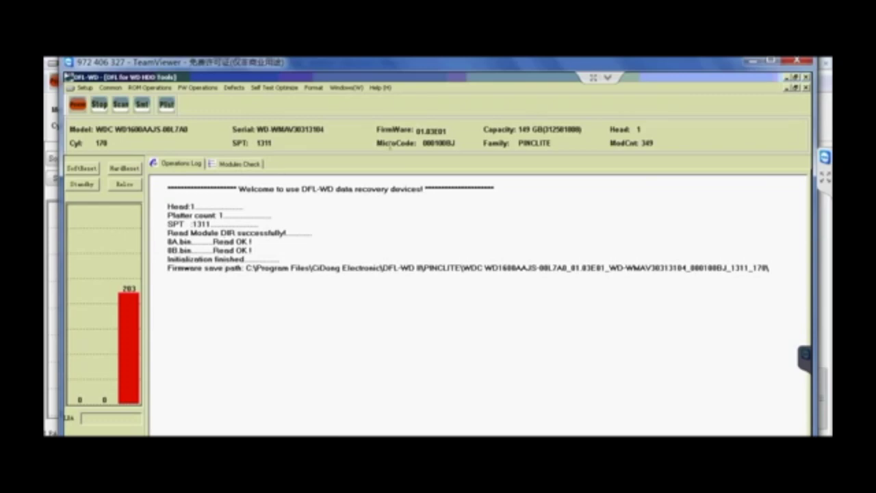
left_click(380, 87)
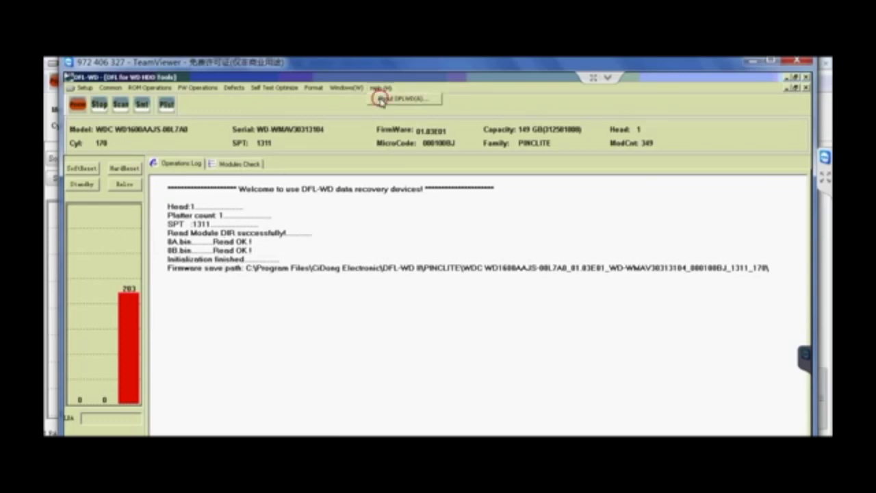
left_click(381, 100)
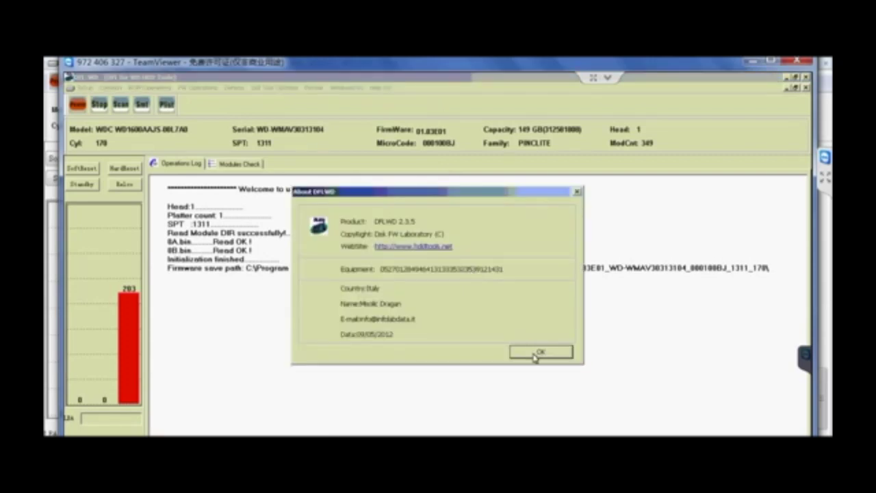
left_click(538, 352)
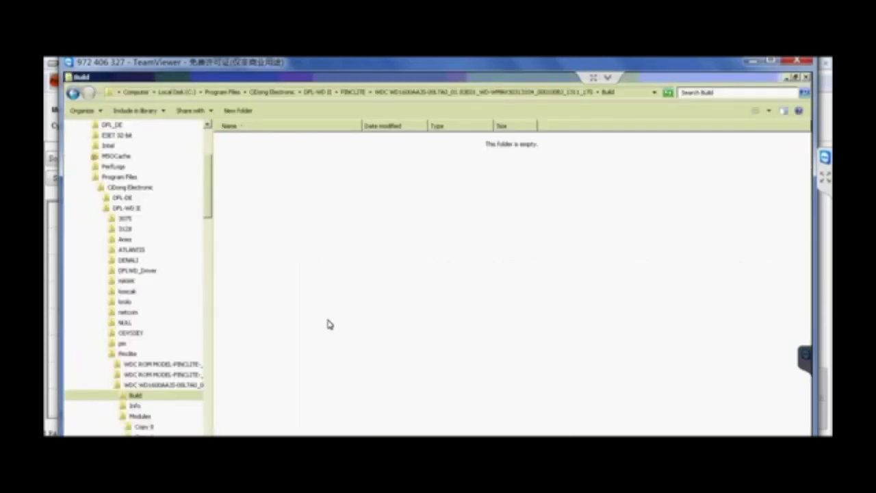
Switch to the file browser, go up to the Pinclite folder and widen the Name column to show full folder names
left_click(72, 93)
left_click(262, 282)
left_click(251, 236)
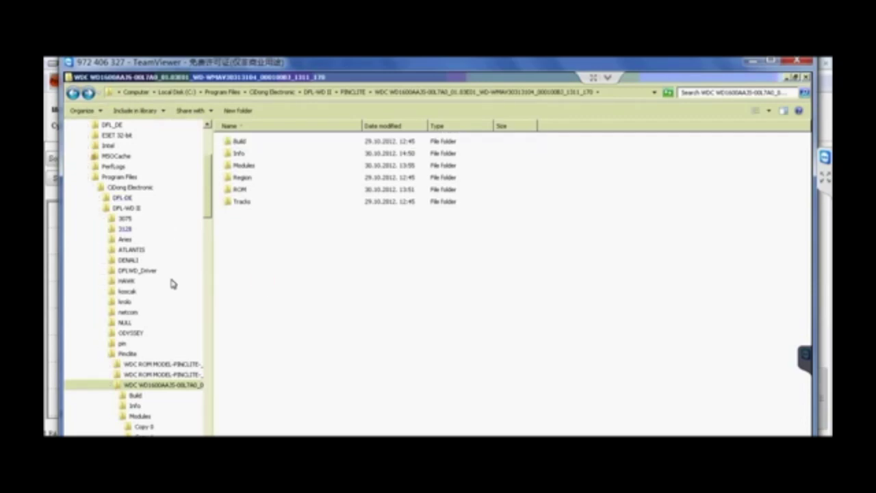
left_click(164, 353)
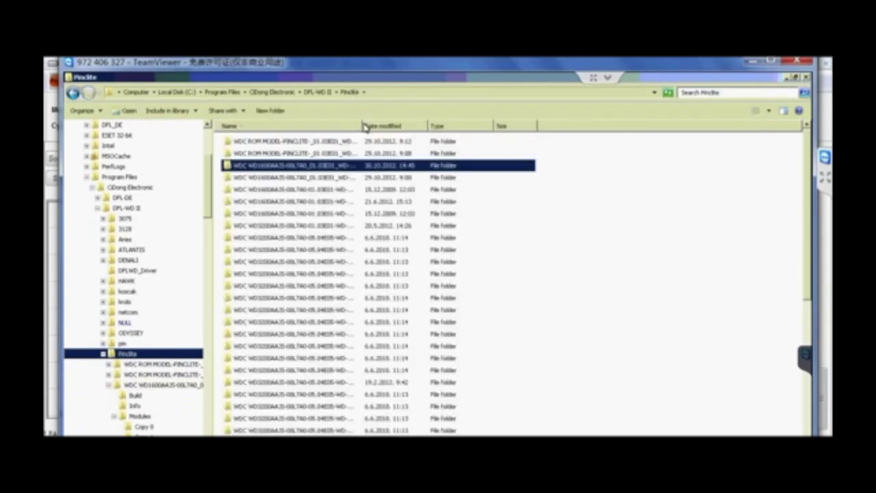
left_click_drag(363, 126, 457, 130)
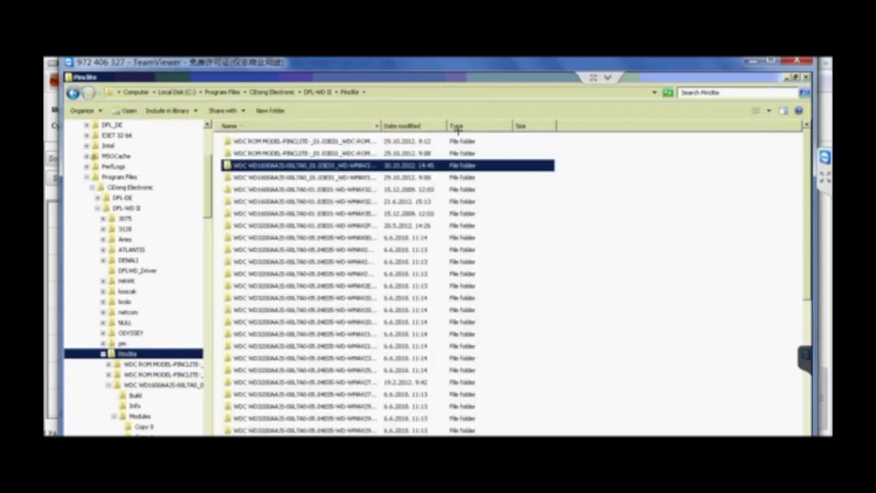
key("ctrl+KP_Add")
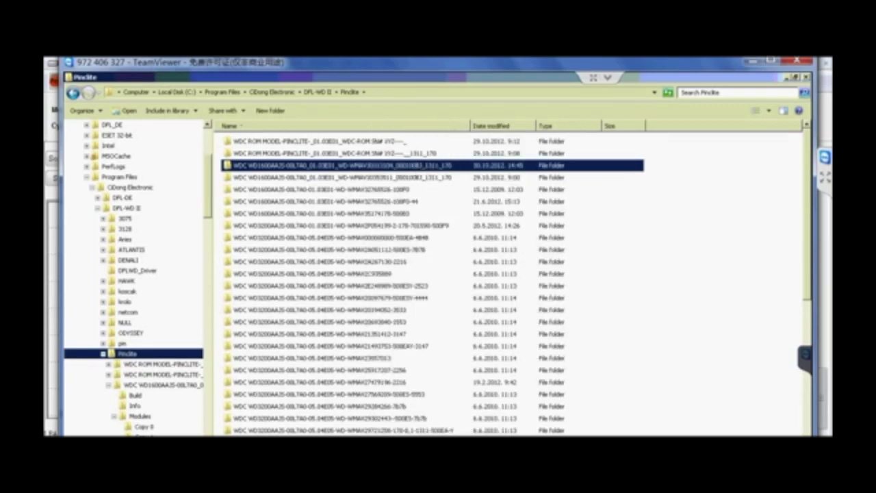
Return to DFL-WD, unselect all firmware modules in the module check list, and tick only module E0
key("alt+Tab")
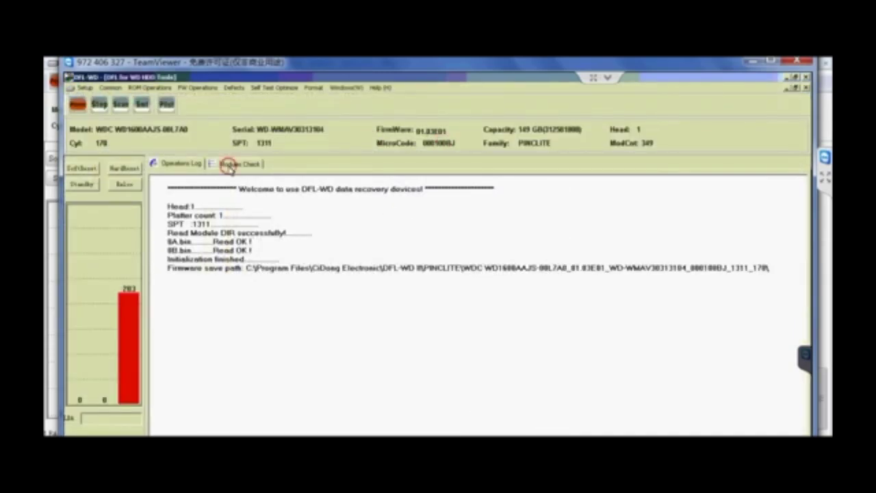
left_click(228, 166)
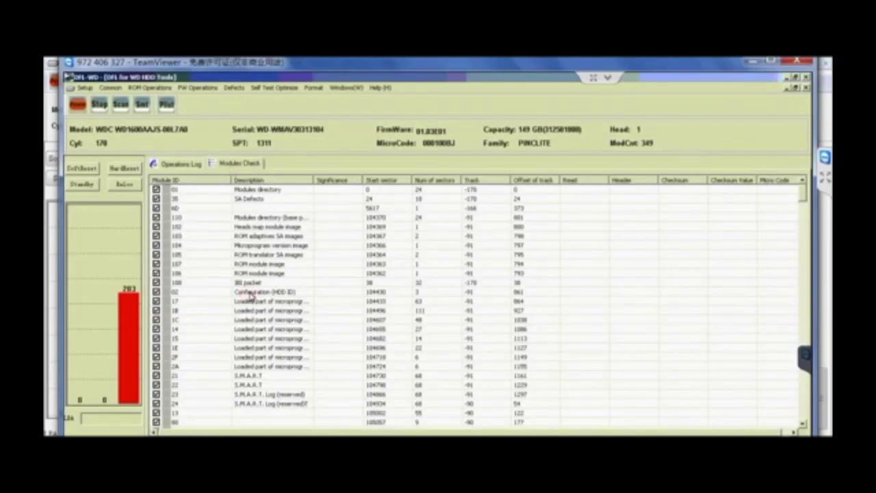
left_click(250, 292)
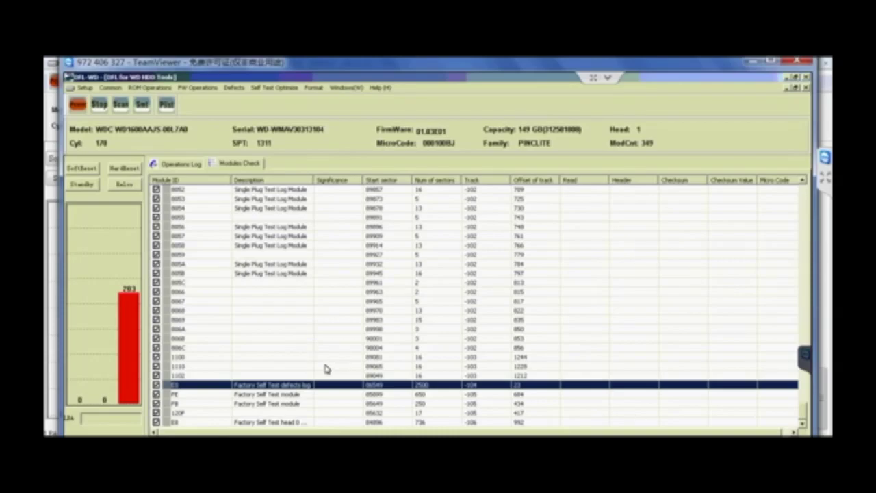
left_click(270, 394)
left_click(271, 386)
right_click(272, 389)
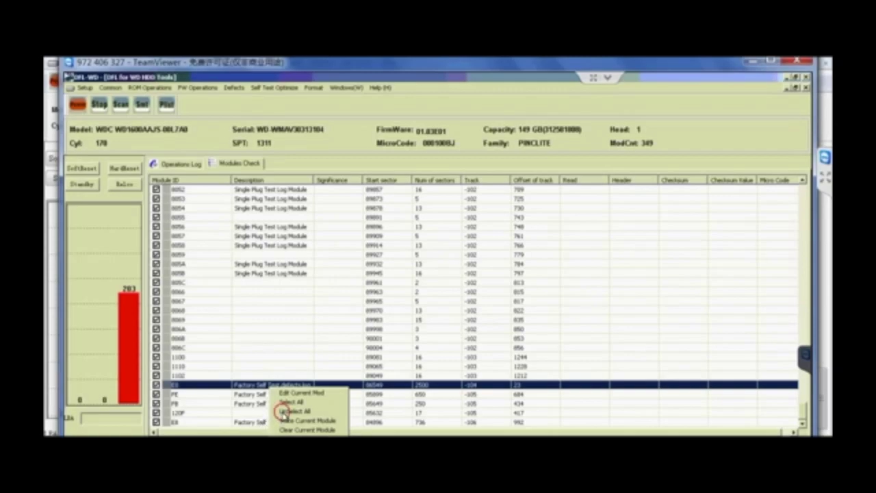
key("Return")
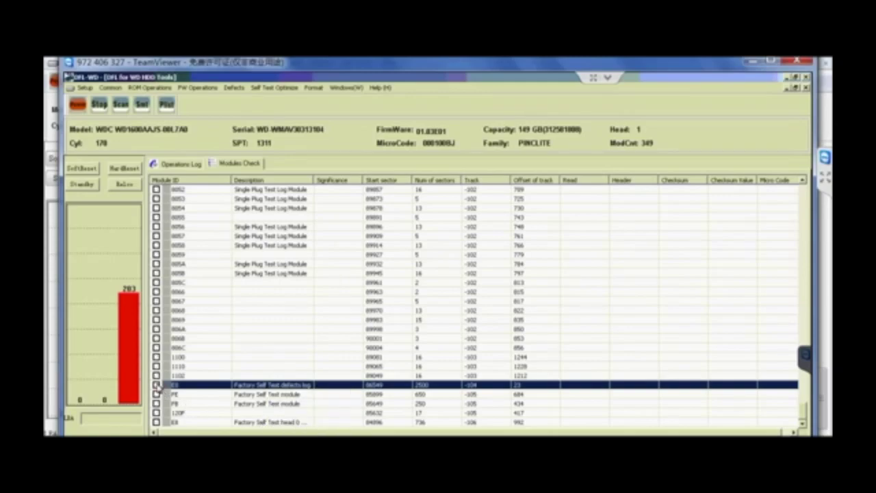
left_click(156, 385)
right_click(205, 387)
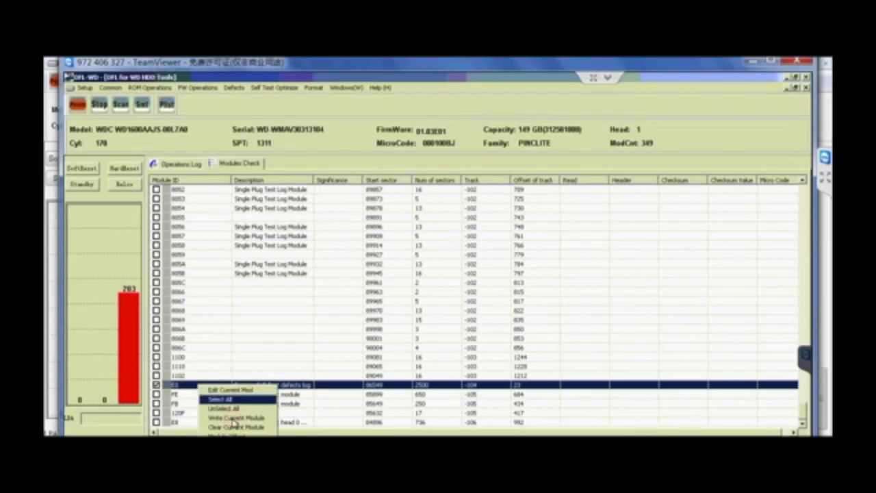
left_click(234, 418)
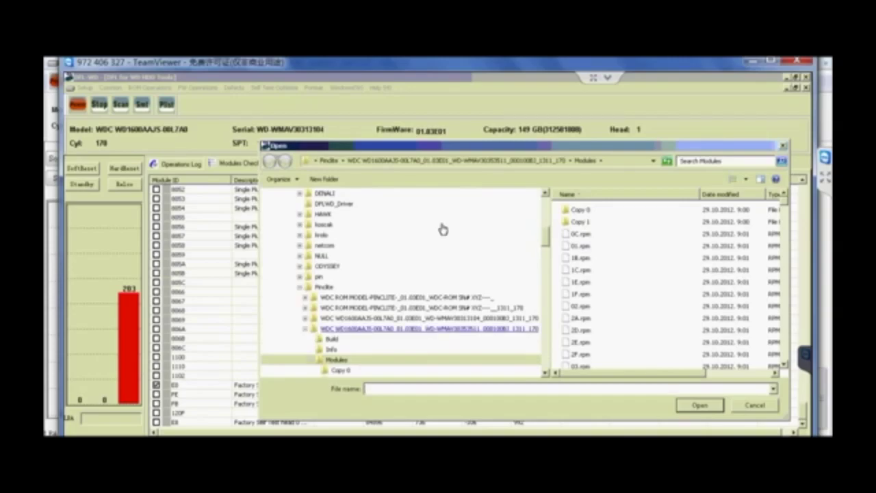
left_click(754, 405)
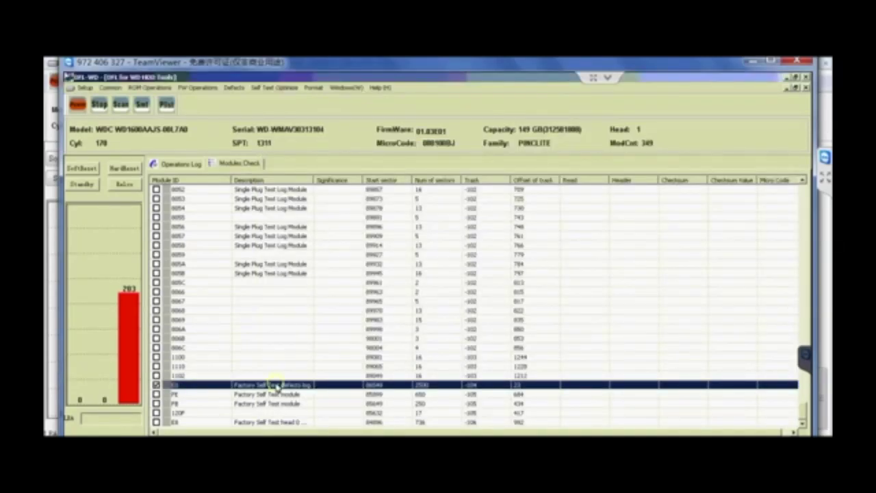
Start writing the current module E0 and select E0.rpm in the Modules folder as the source file
right_click(277, 386)
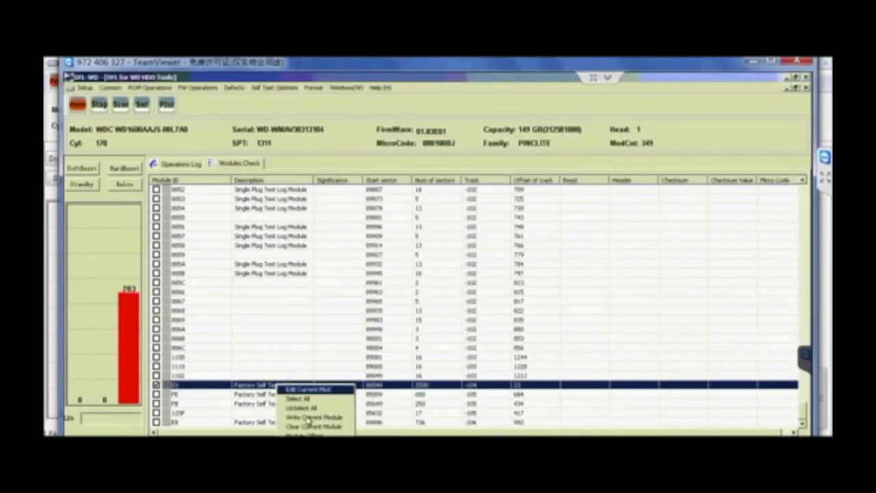
left_click(308, 417)
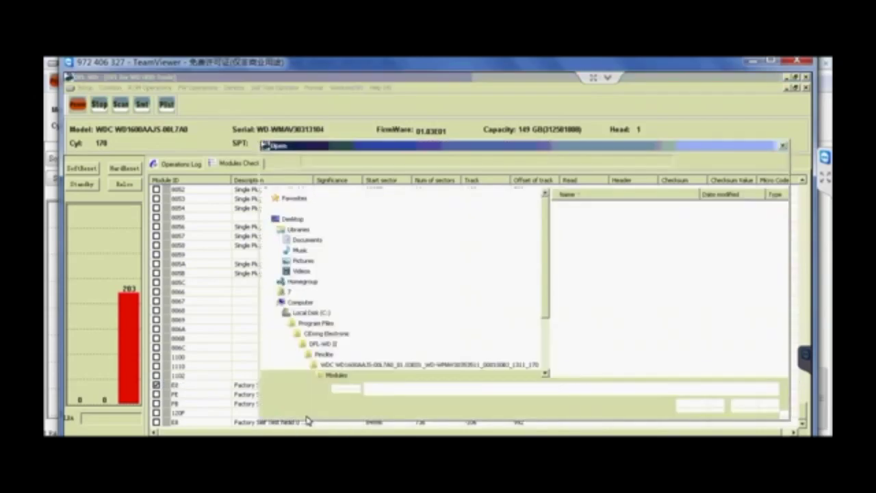
left_click_drag(590, 148, 460, 136)
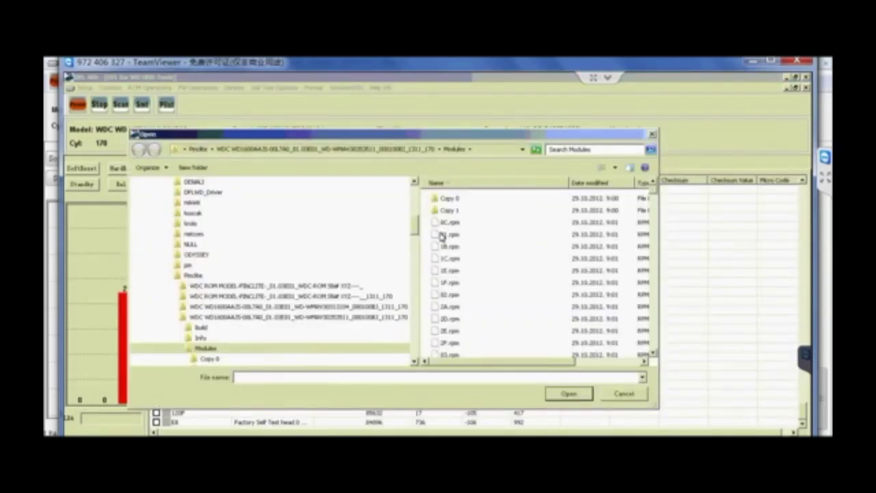
left_click(448, 297)
key("e")
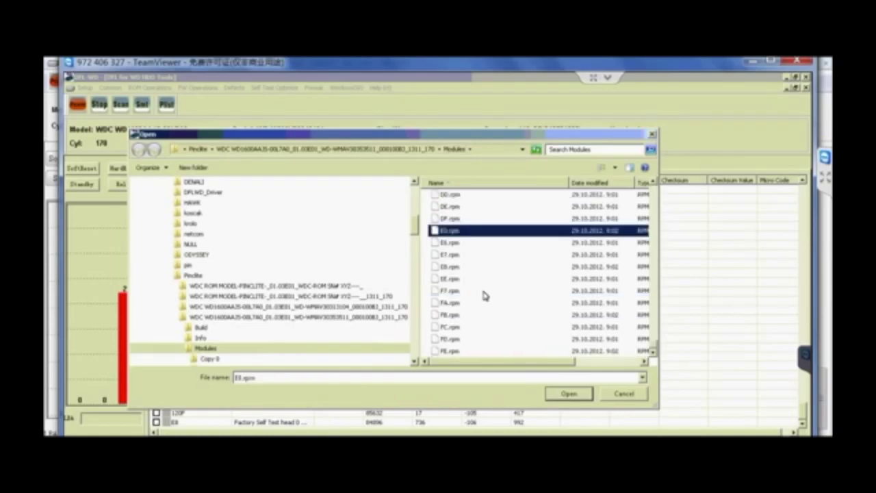
left_click(466, 232)
right_click(466, 234)
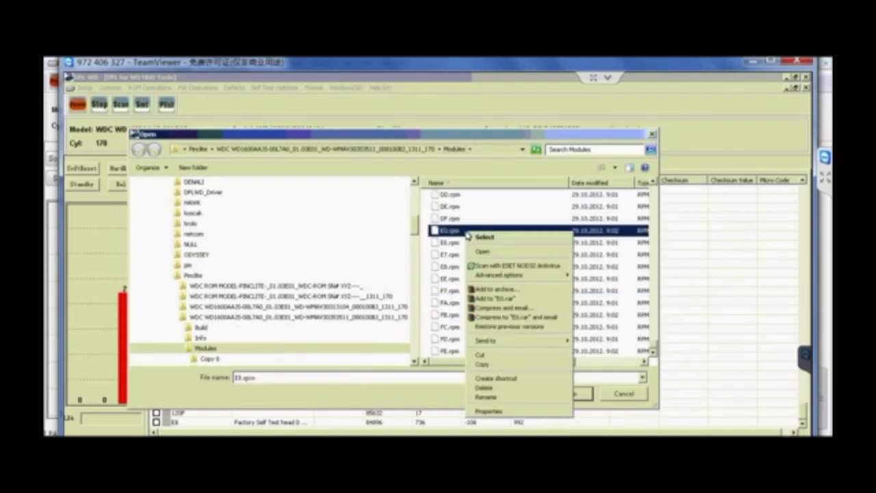
left_click(455, 232)
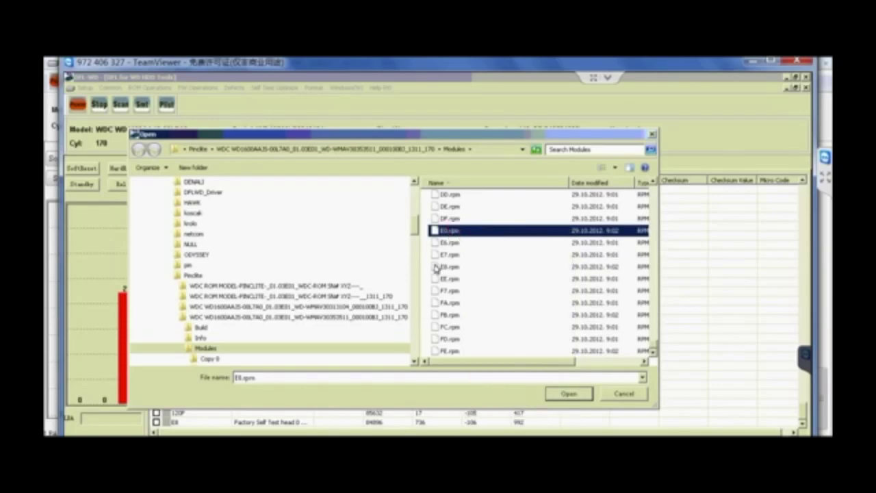
left_click(446, 231)
left_click(454, 242)
left_click(455, 230)
Switch to WinHex, reload the changed 33.rpm file, and close both previously opened E0.rpm files
left_click(291, 435)
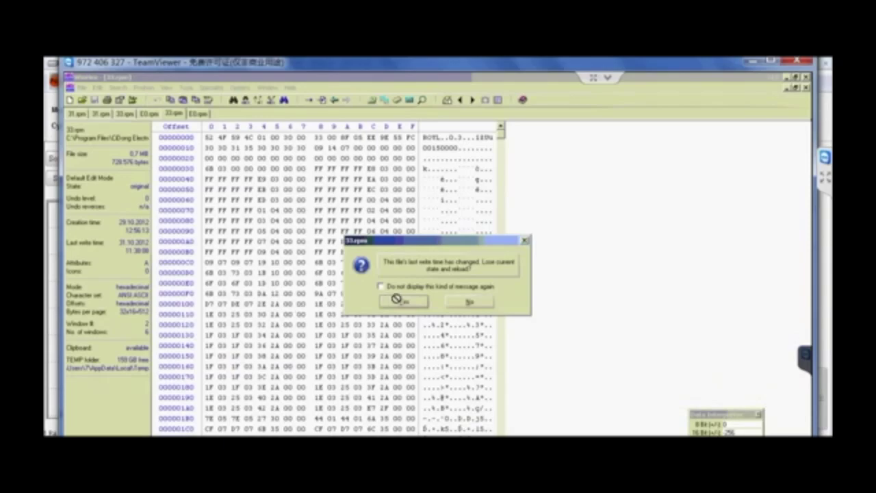
left_click(400, 303)
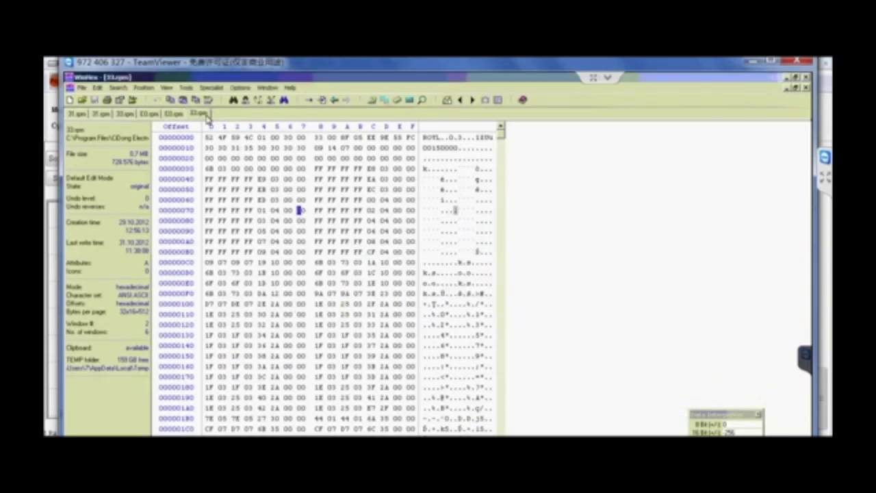
left_click(173, 114)
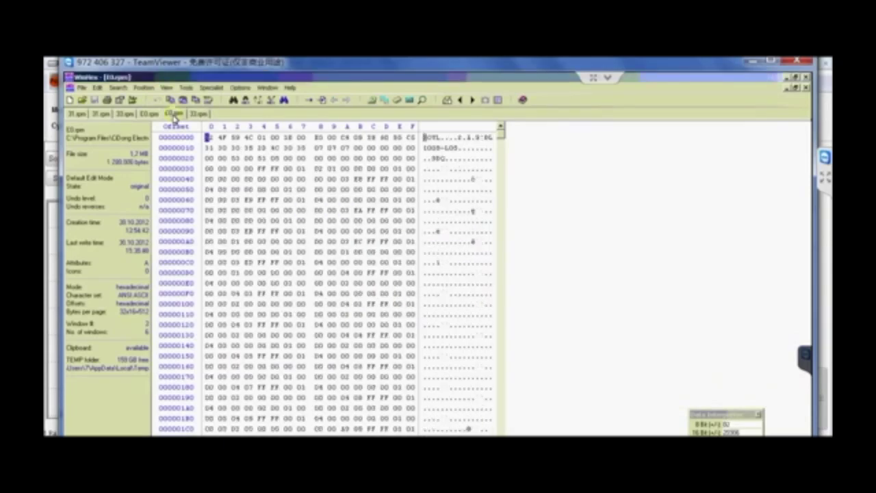
middle_click(163, 118)
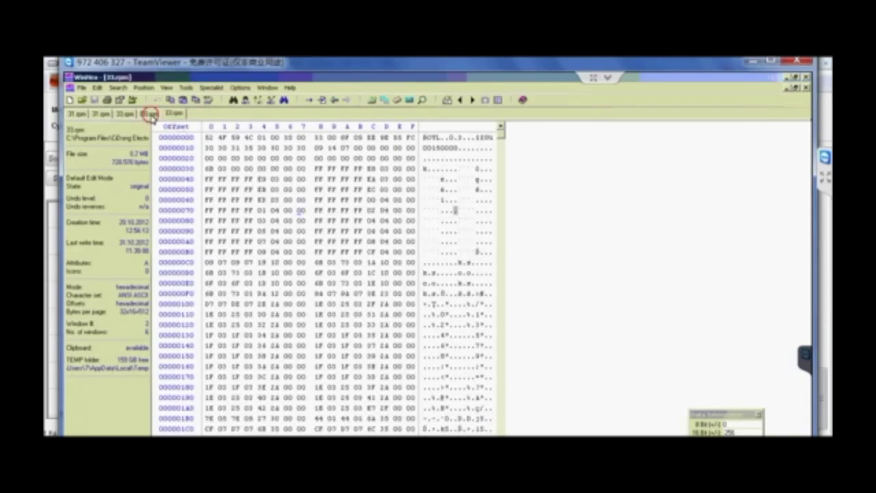
left_click(151, 115)
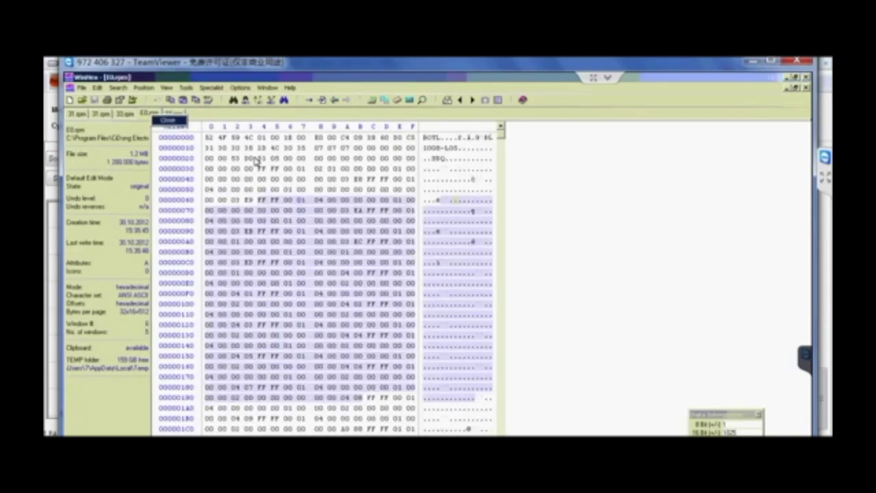
middle_click(151, 115)
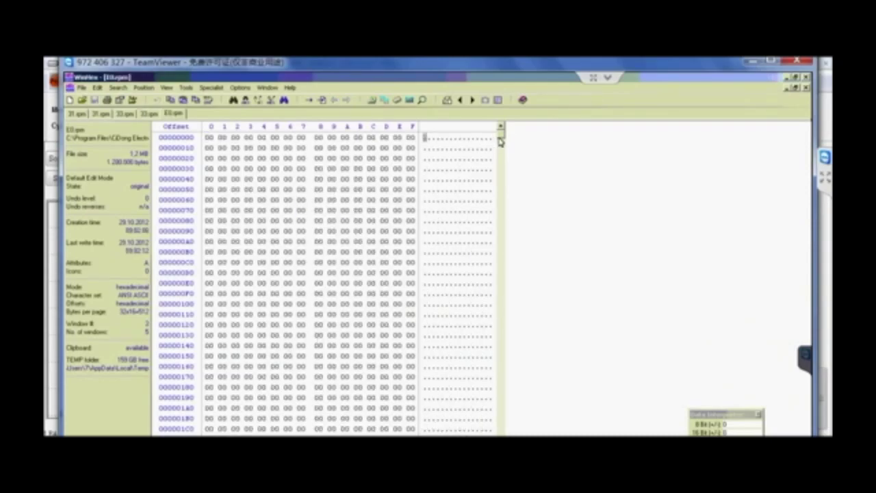
Examine the E0.rpm contents in WinHex, then switch to the file browser and open the selected WD1600AAJS-00L7A0 drive folder
scroll(473, 243, "down", 1)
key("alt+Tab")
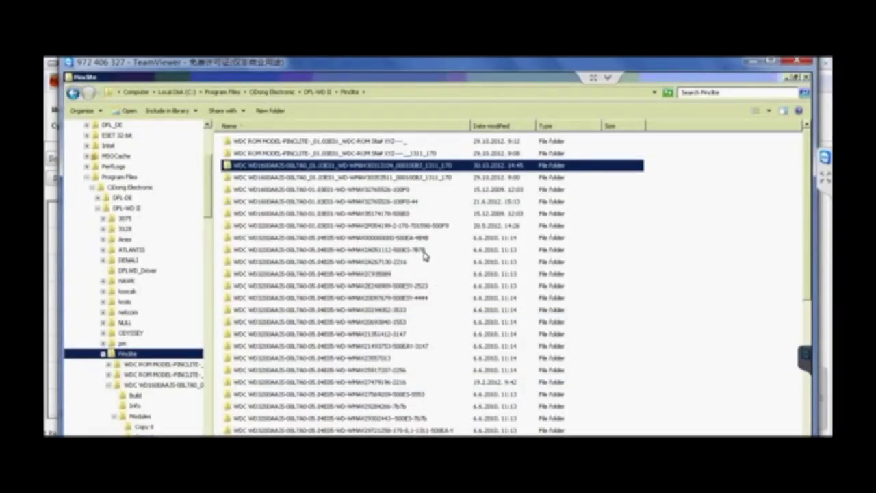
double_click(421, 166)
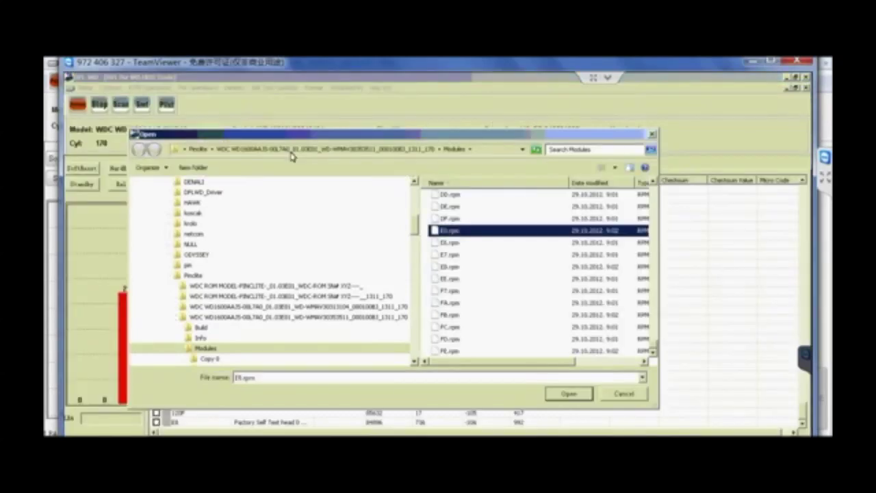
Cancel the source file selection and copy the default save path from the Read Modules dialog
left_click(619, 394)
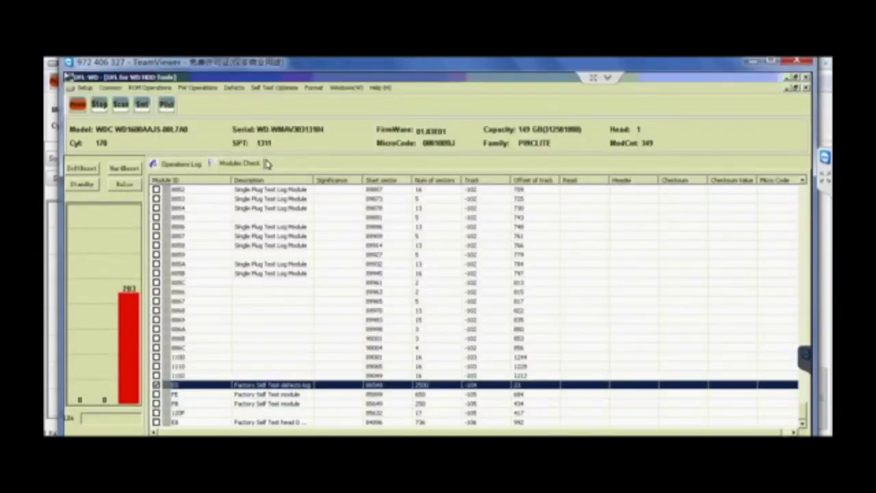
left_click(203, 88)
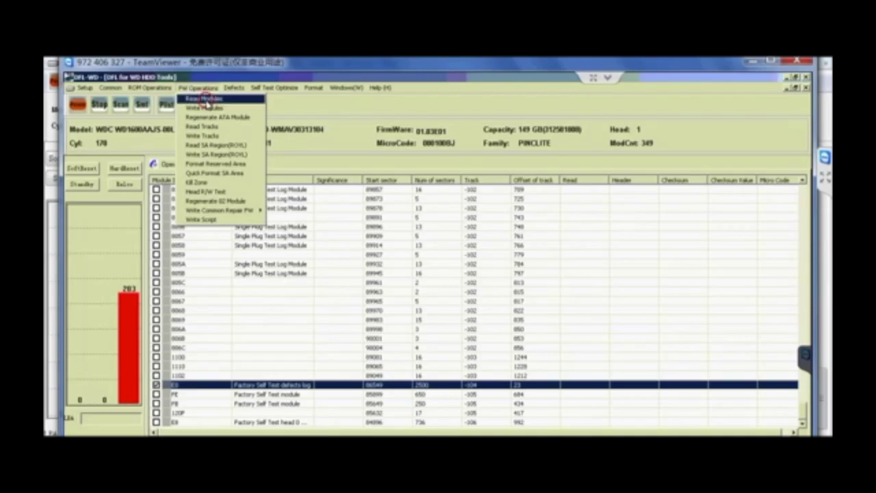
left_click(204, 100)
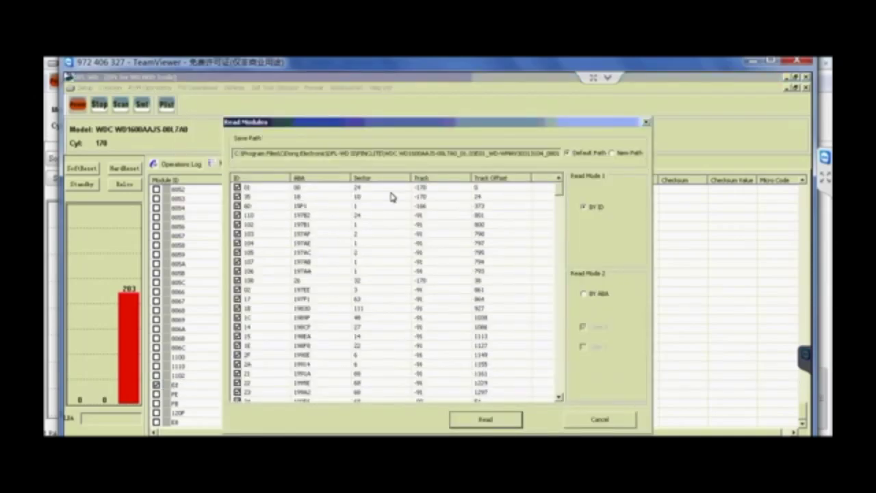
left_click(410, 154)
left_click(234, 153)
left_click_drag(535, 153, 590, 154)
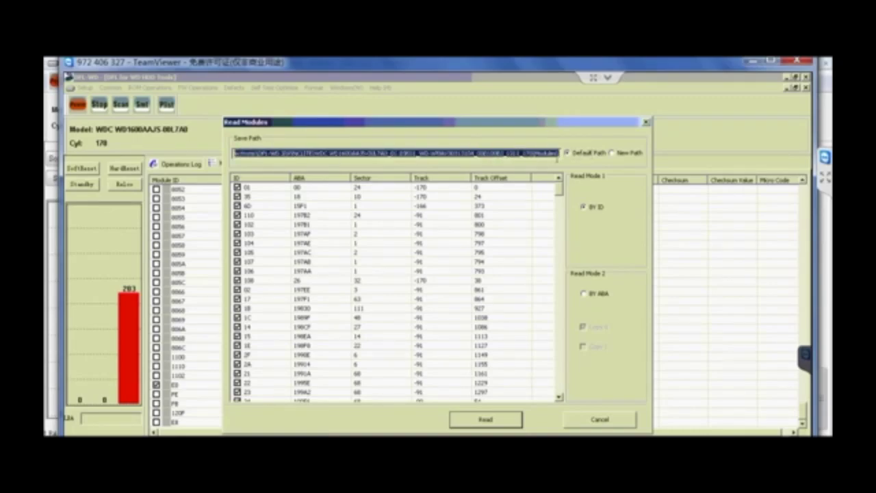
right_click(525, 154)
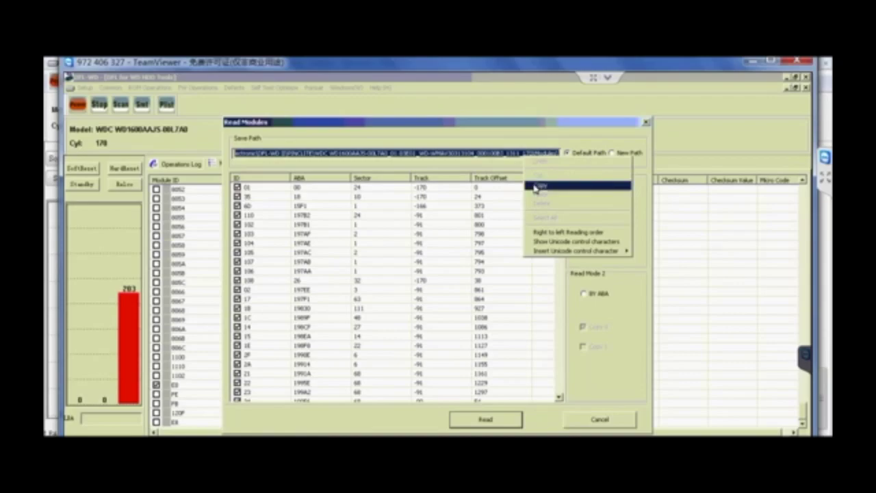
left_click(533, 186)
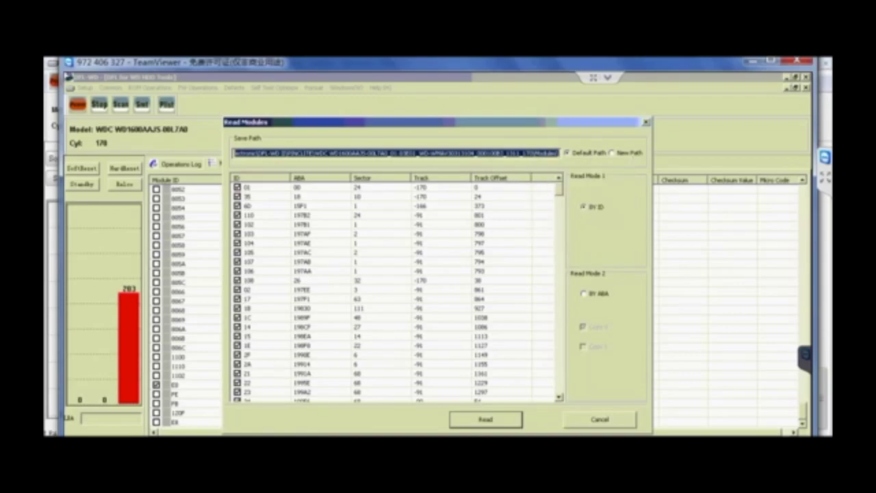
Open the drive's Modules folder from its copied save path through the Windows Run dialog
key("super")
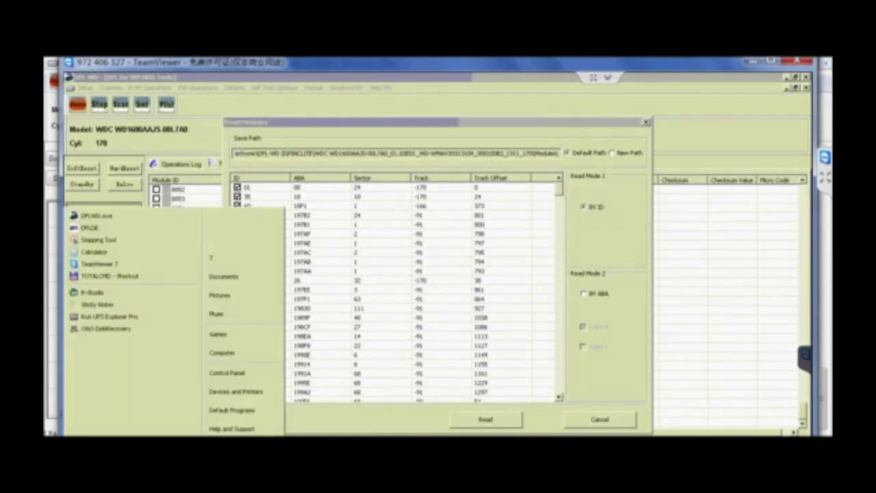
key("super+r")
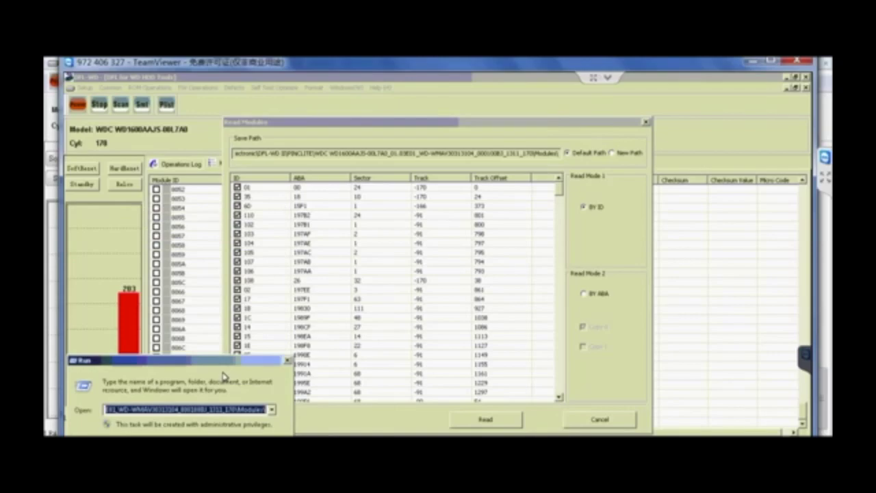
right_click(184, 405)
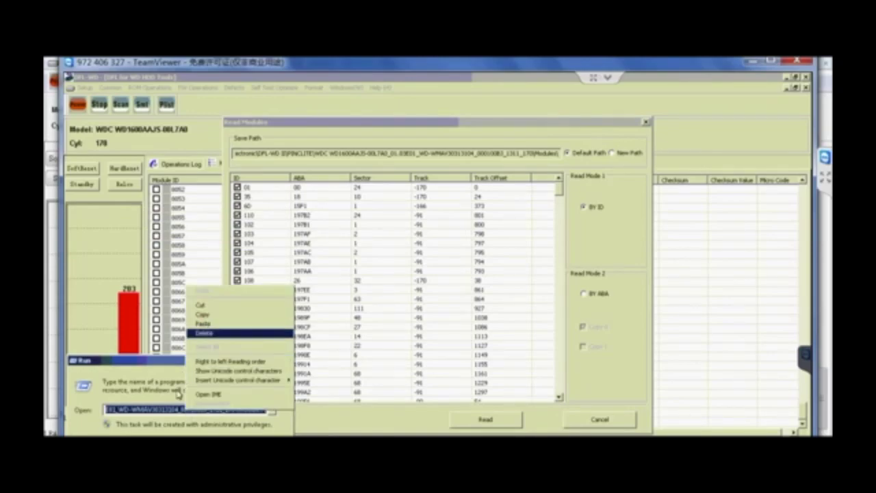
left_click(272, 410)
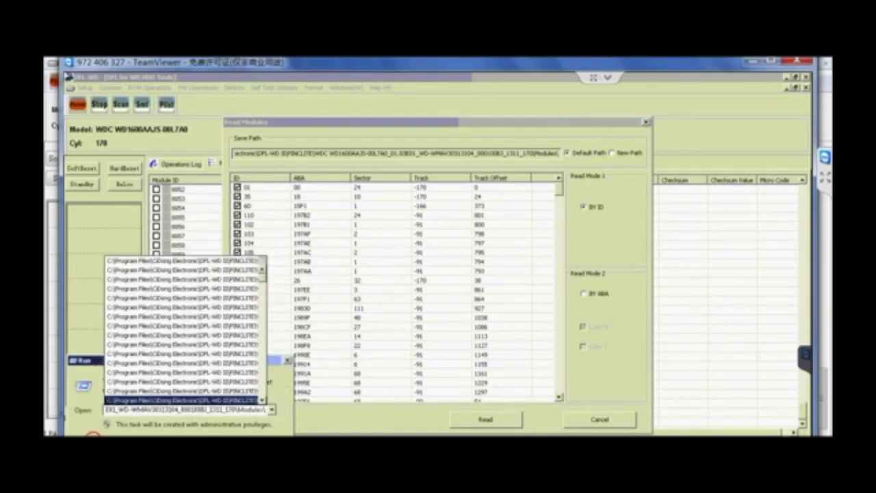
left_click(272, 410)
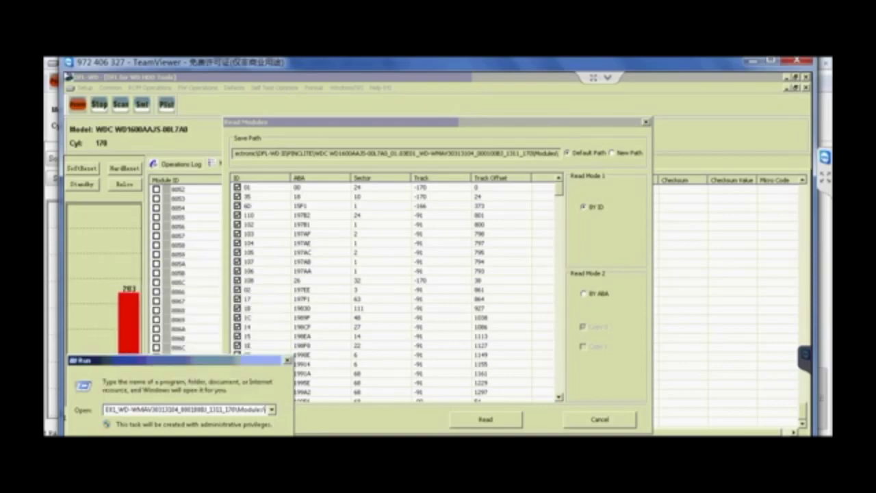
key("Return")
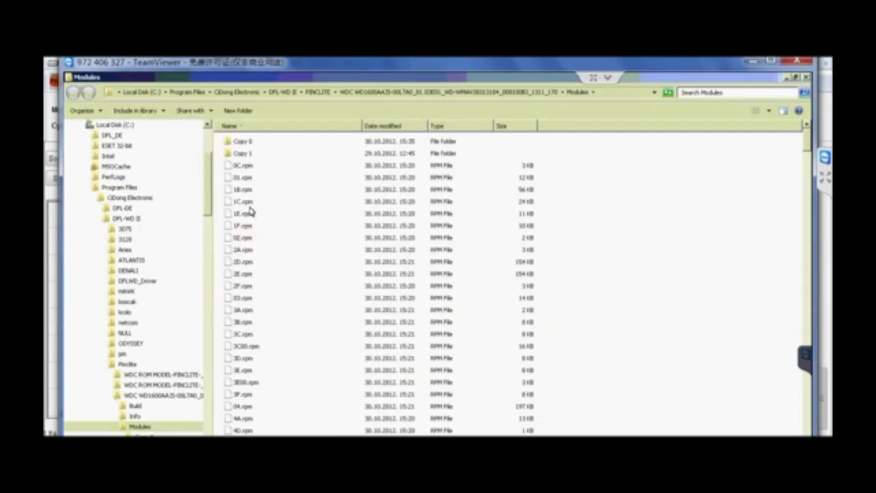
Open E0.rpm from the Copy 0 folder in WinHex, examine its contents, and close the file
left_click(246, 240)
left_click(249, 142)
key("Return")
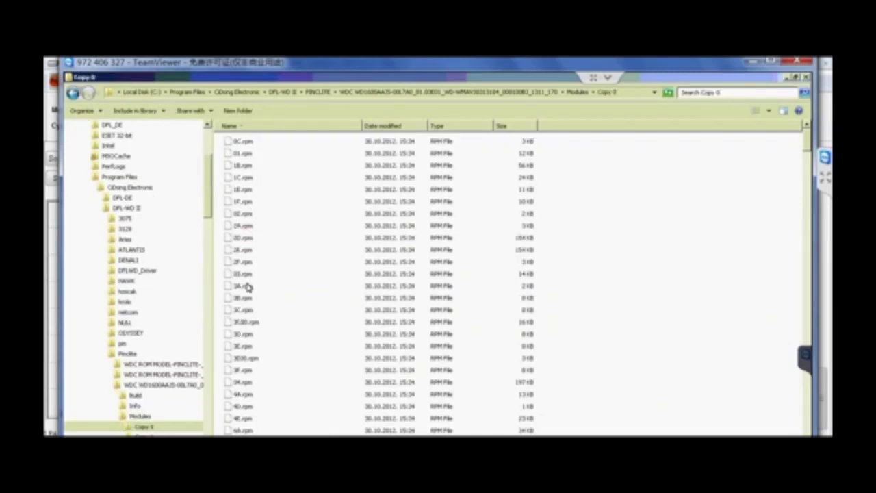
left_click(263, 286)
key("e")
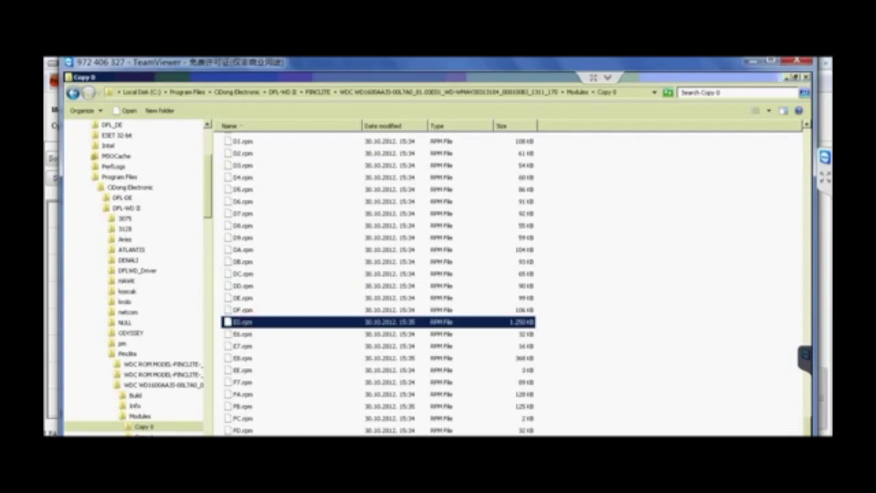
key("Return")
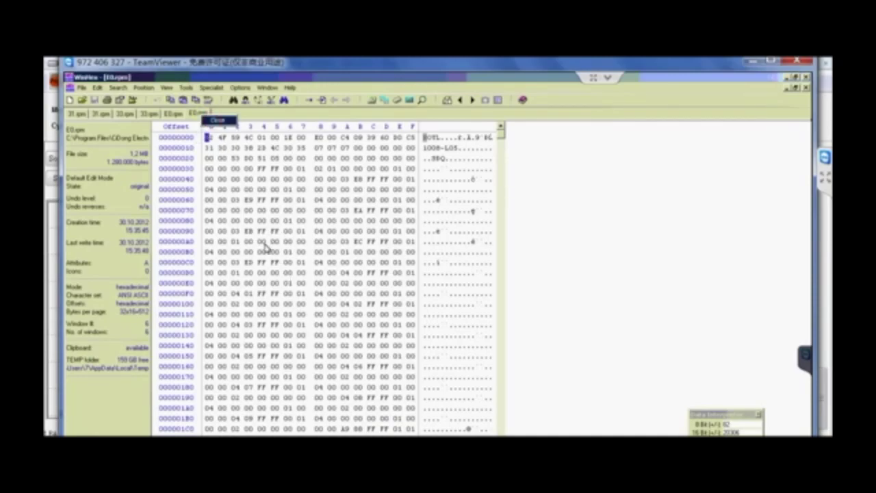
key("ctrl+F4")
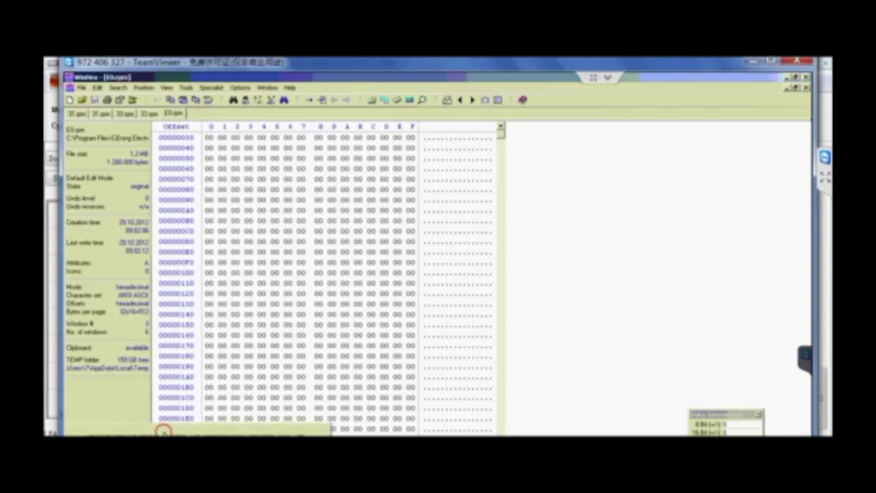
Switch to the file browser and copy E0.rpm from the Copy 0 folder into the parent Modules folder, replacing the existing file
left_click(163, 430)
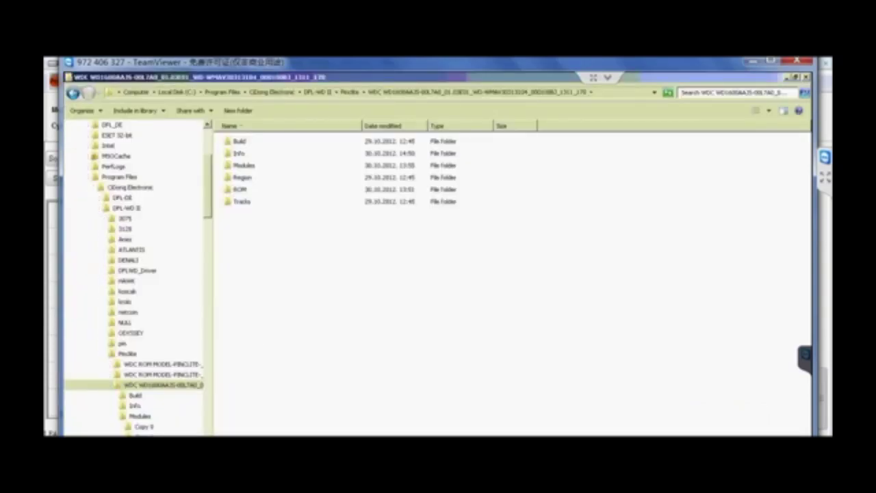
left_click(163, 434)
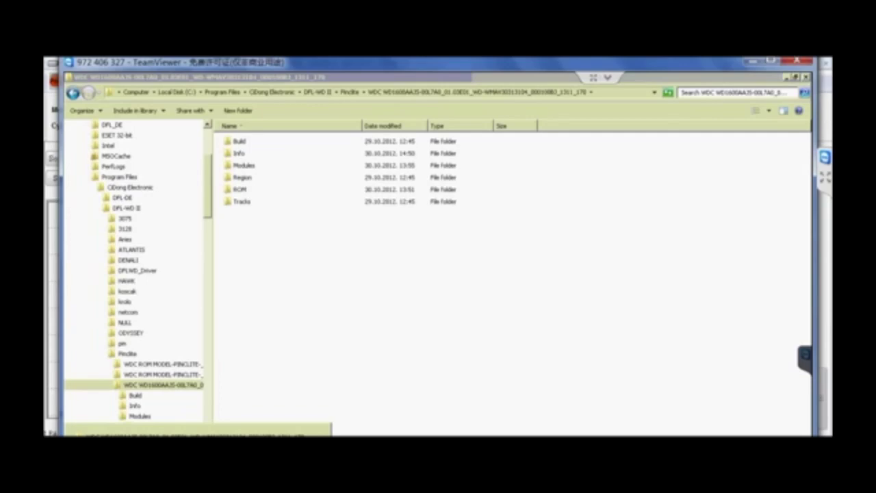
left_click(164, 435)
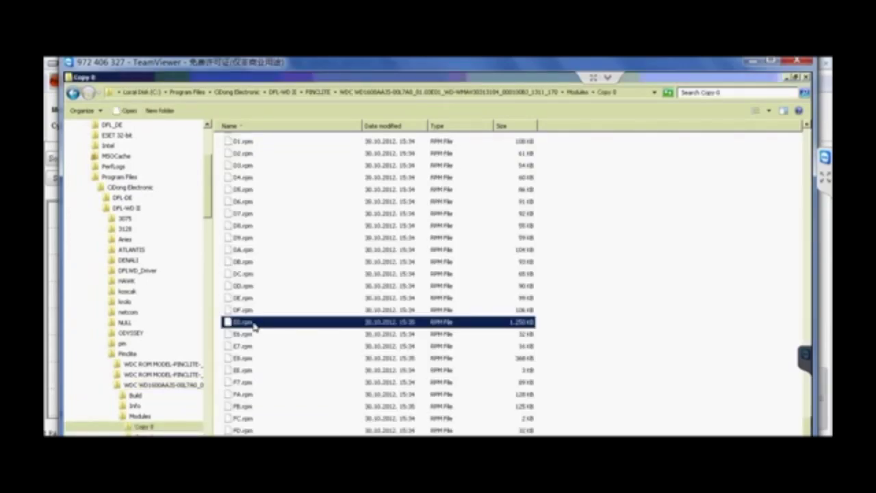
right_click(254, 326)
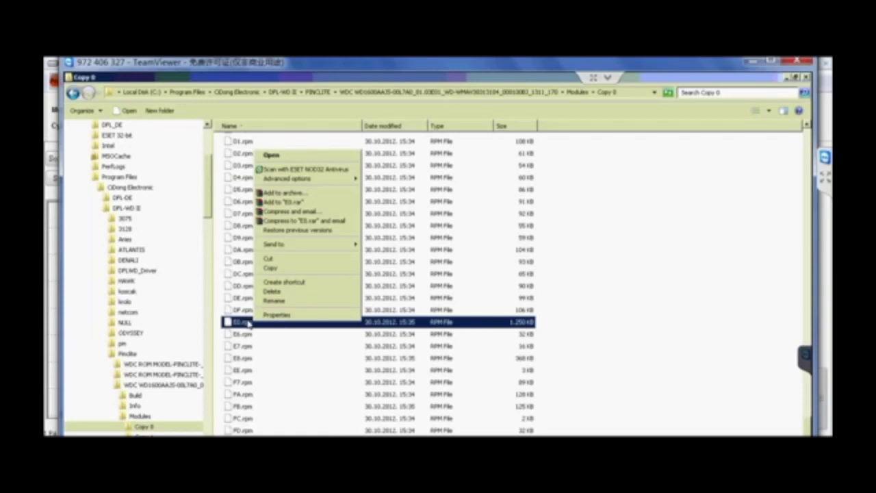
left_click(271, 270)
left_click(593, 170)
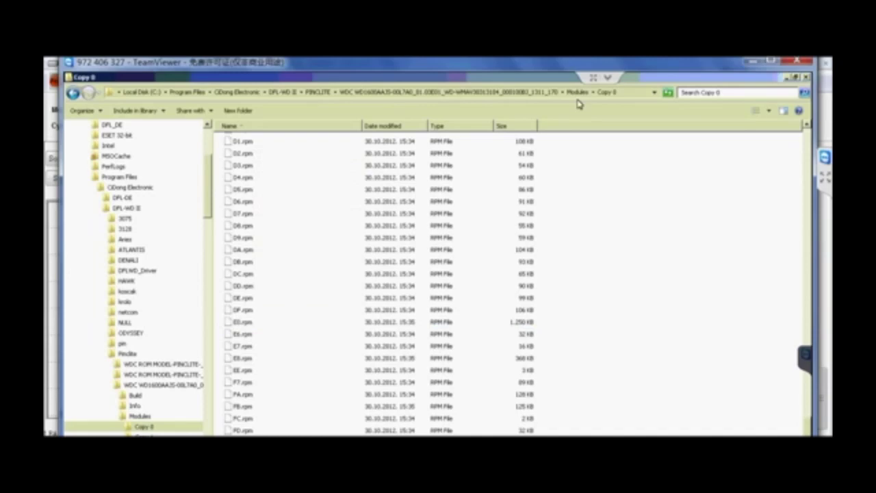
left_click(577, 92)
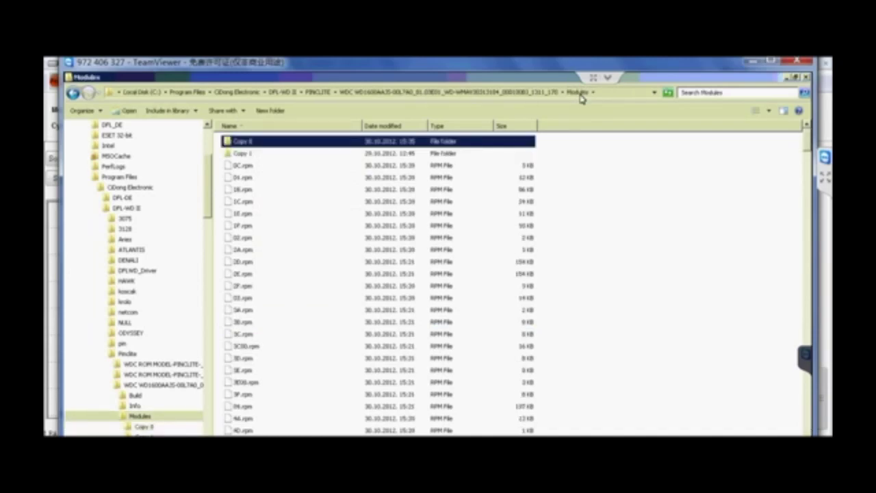
right_click(597, 215)
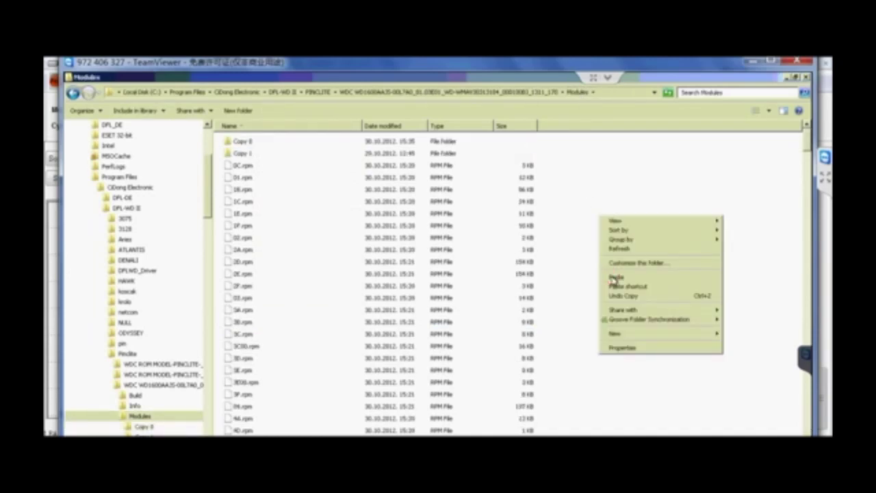
left_click(612, 278)
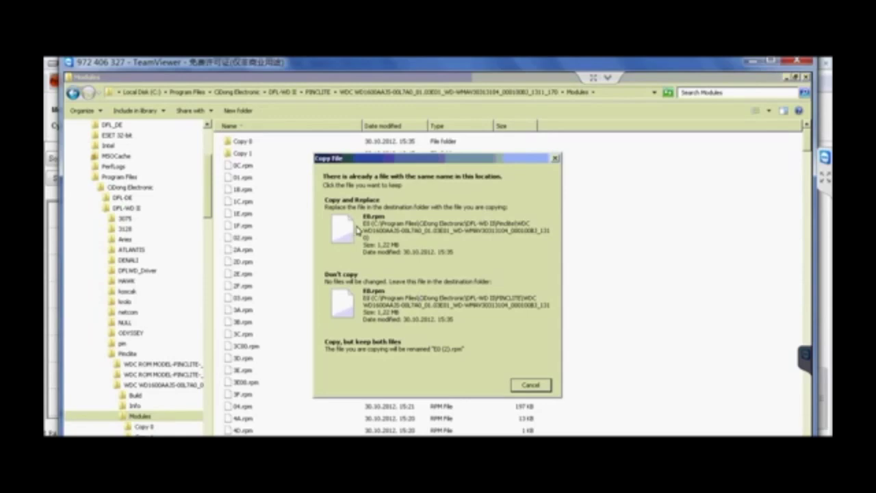
left_click(357, 231)
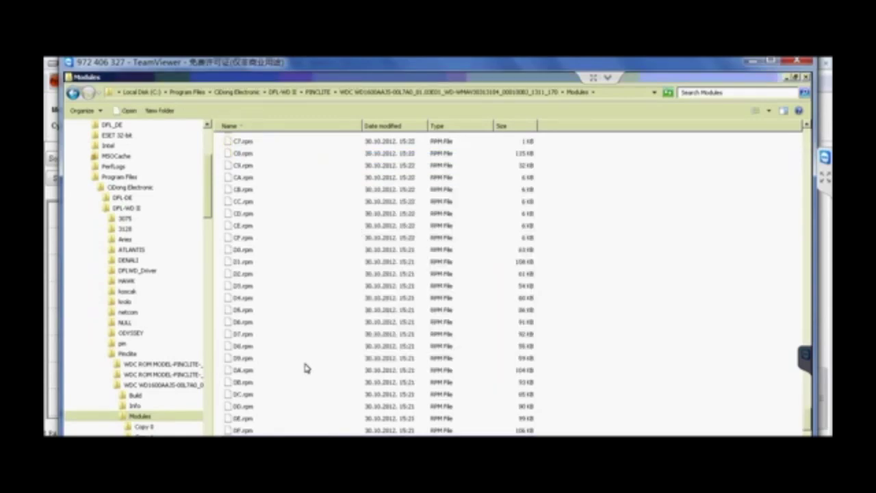
Return to DFL-WD, dismiss the Read Modules dialog, and regenerate the drive's P-List
left_click(288, 434)
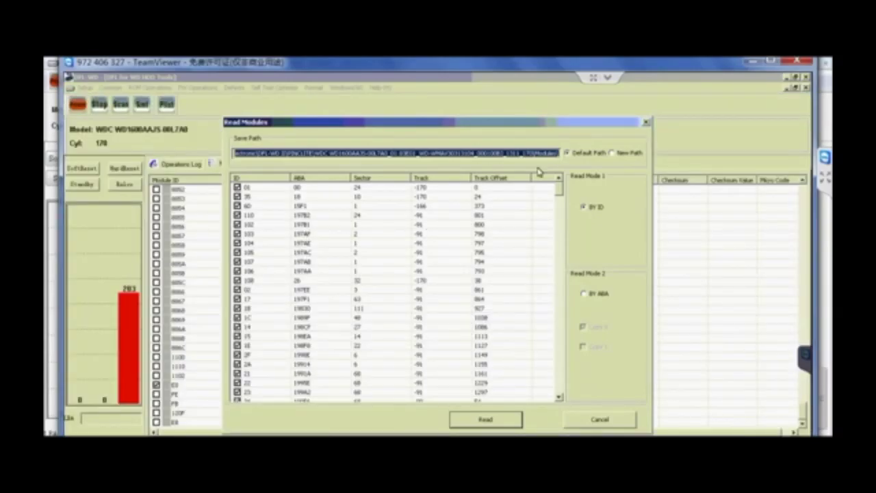
key("Escape")
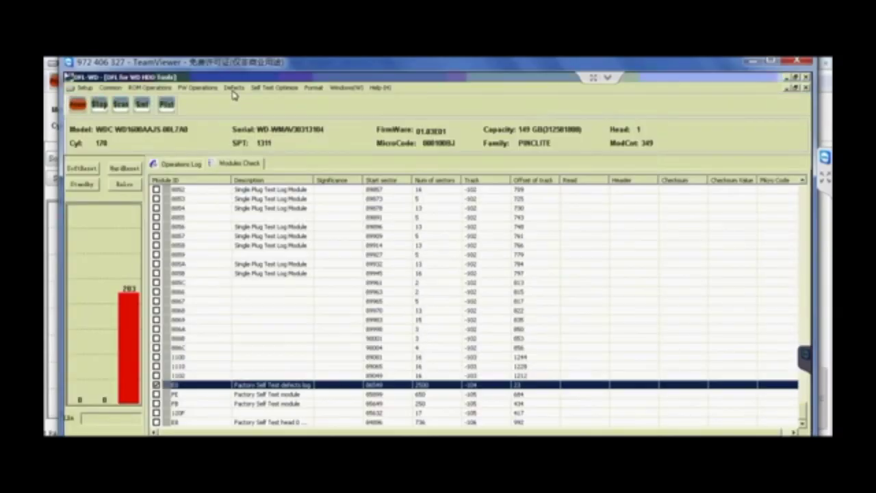
left_click(199, 87)
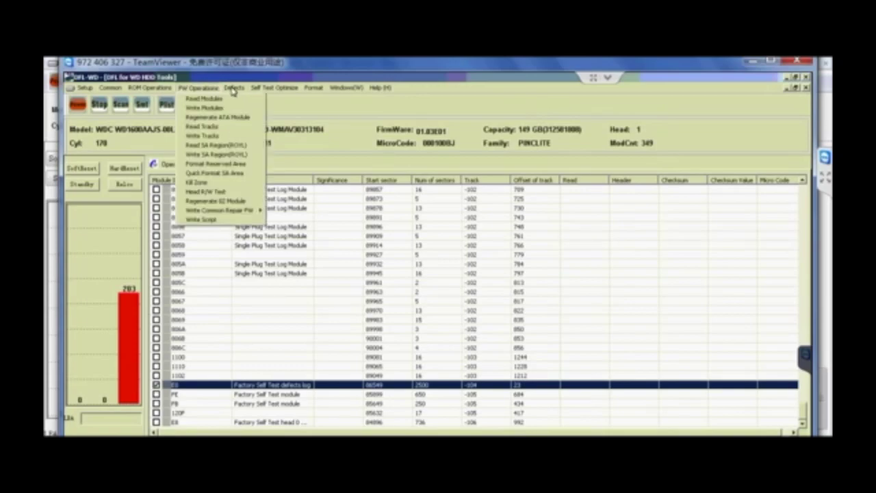
mouse_move(233, 91)
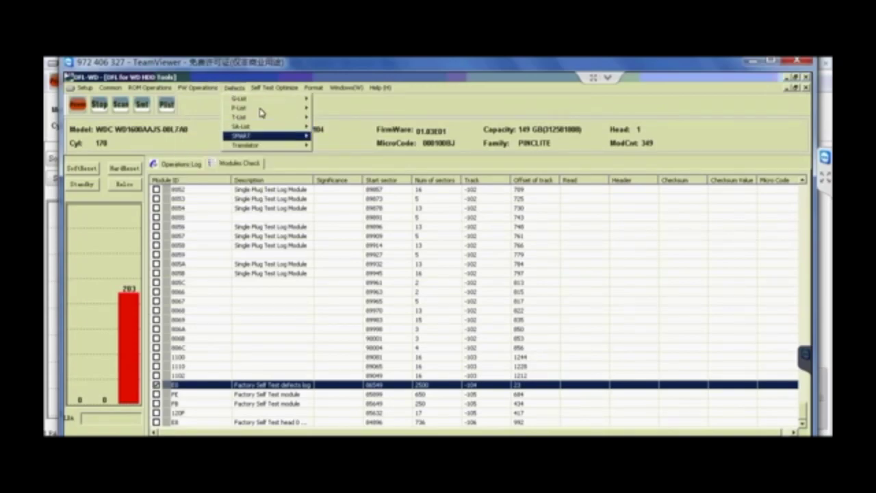
mouse_move(265, 108)
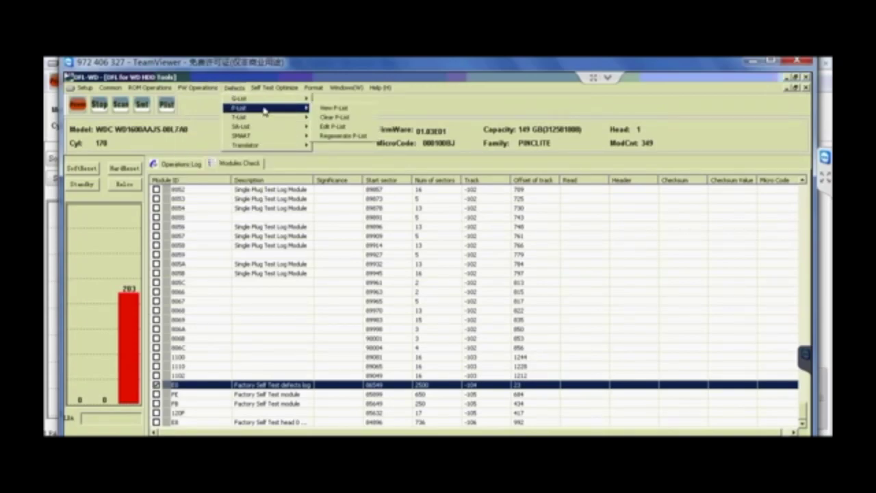
left_click(340, 136)
left_click(416, 298)
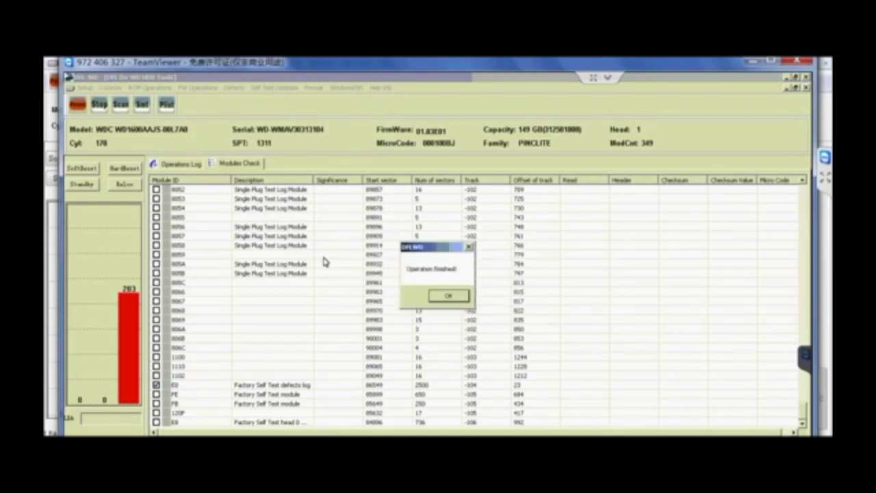
left_click(462, 297)
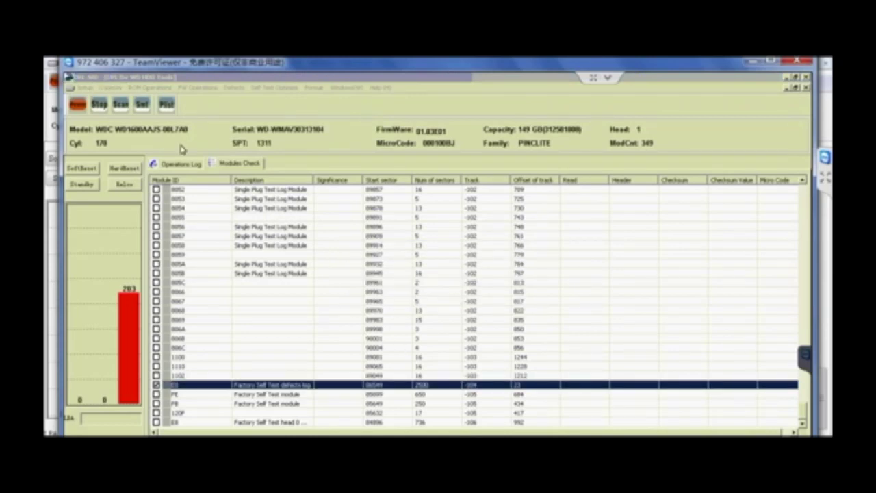
Check the operations log, close the drive's main folder window, and switch to its Modules folder window
left_click(181, 164)
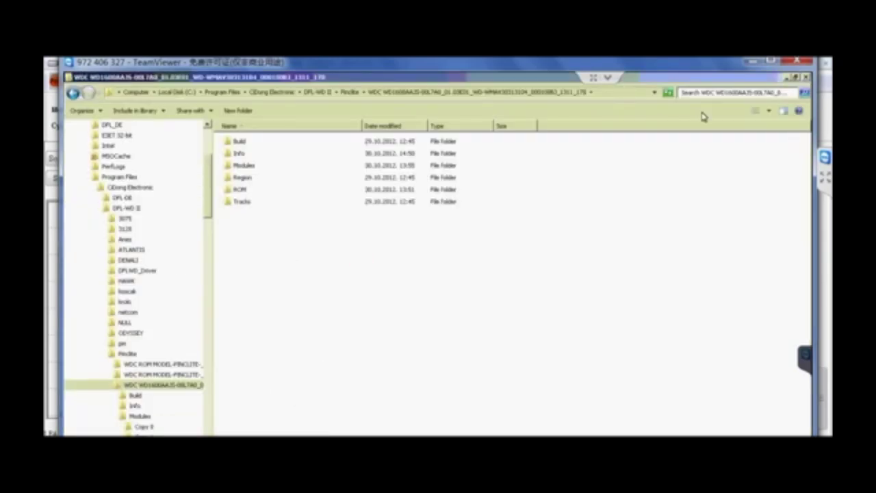
left_click(806, 77)
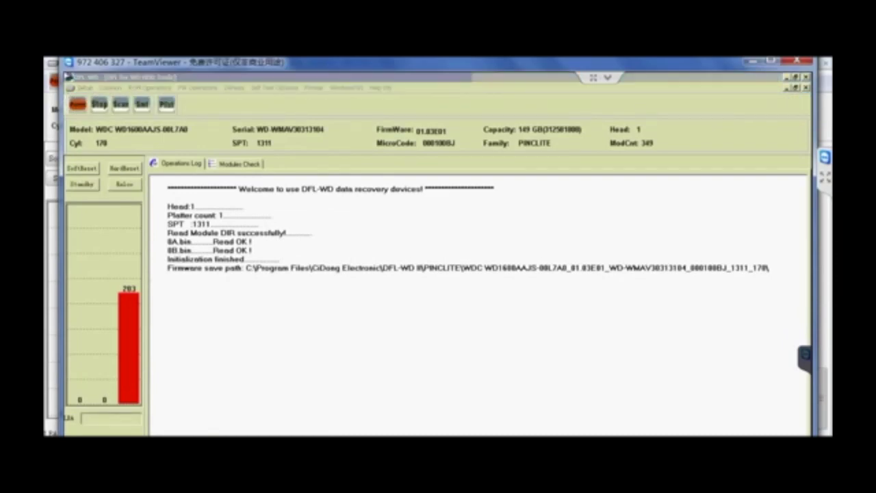
key("alt+Tab")
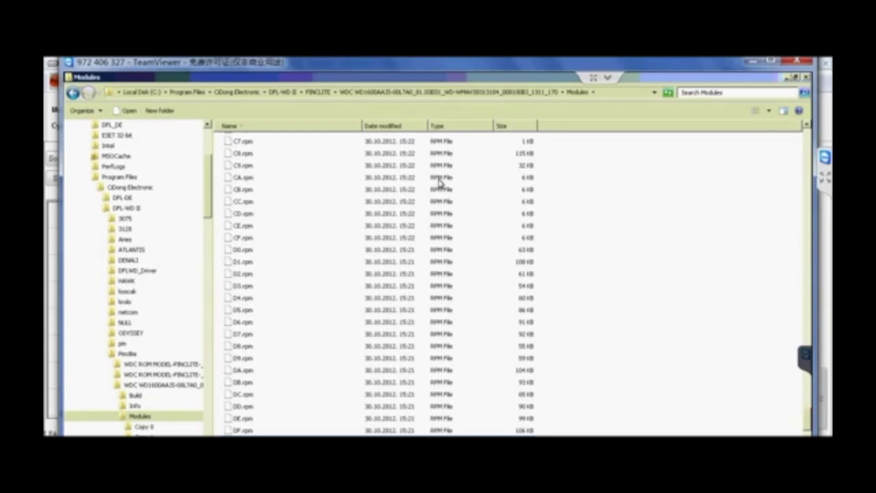
Look through the Modules folder, its Copy 0 subfolder and the Build folder, and return to the drive's main folder
scroll(441, 189, "down", 10)
scroll(433, 183, "up", 10)
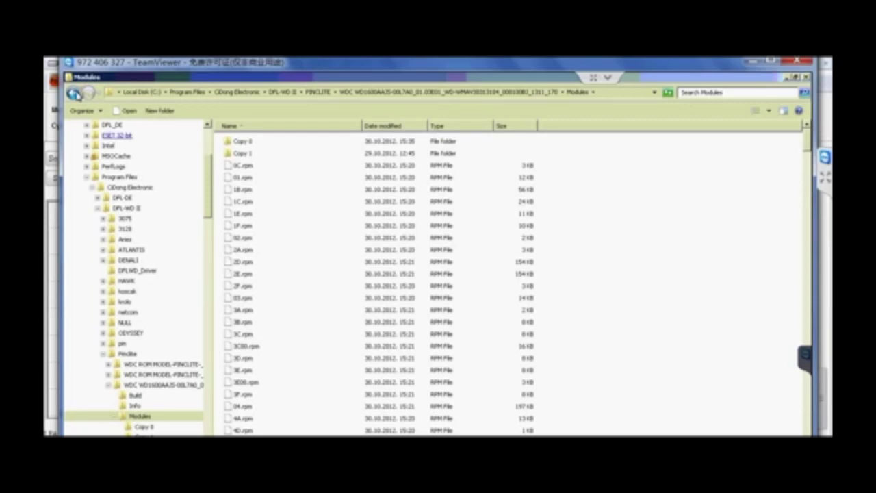
key("Down")
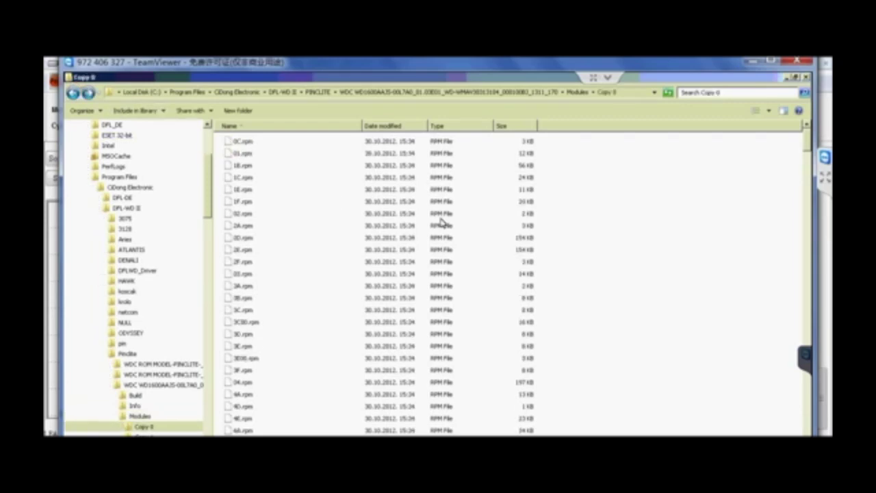
left_click(134, 396)
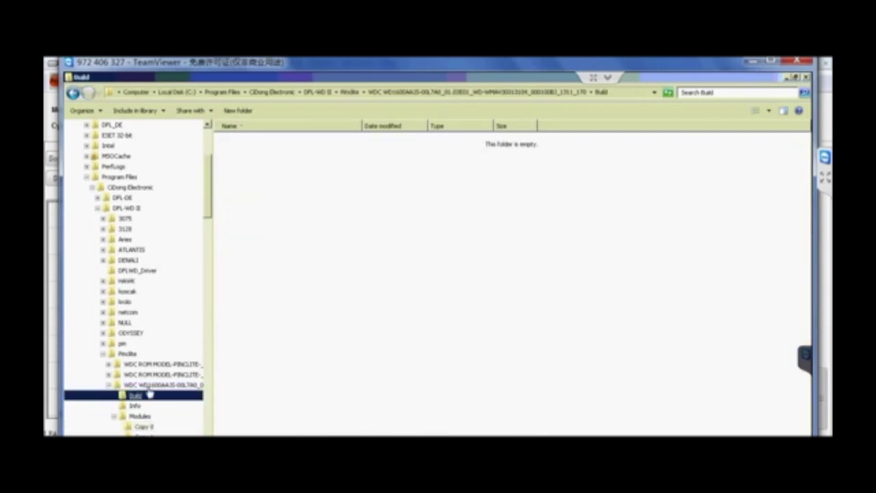
left_click(149, 384)
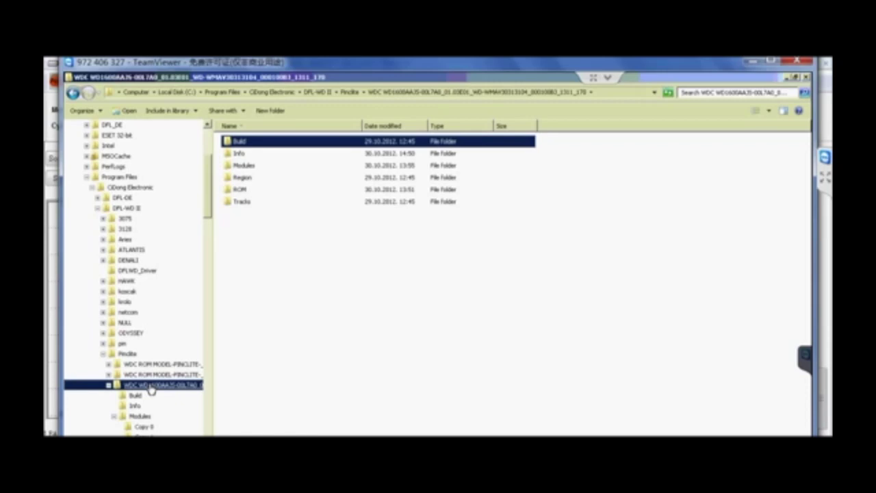
View the properties of the WD1600AAJS drive's main folder and close them
right_click(151, 390)
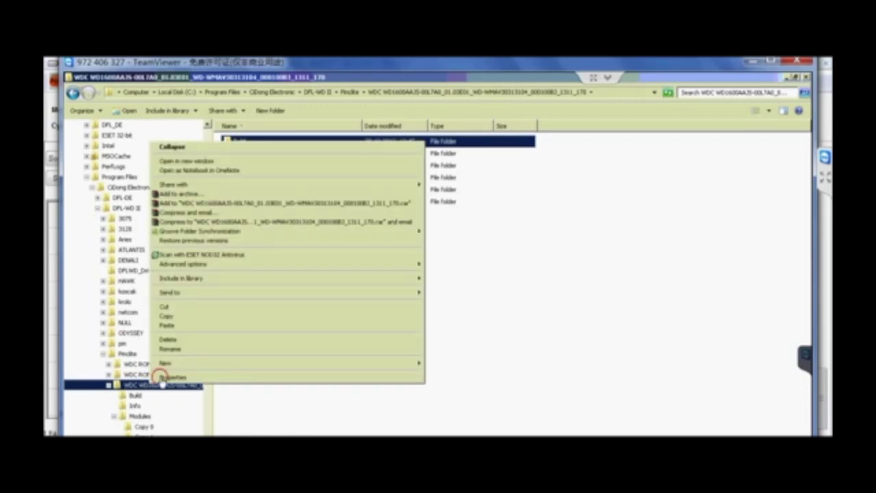
left_click(161, 378)
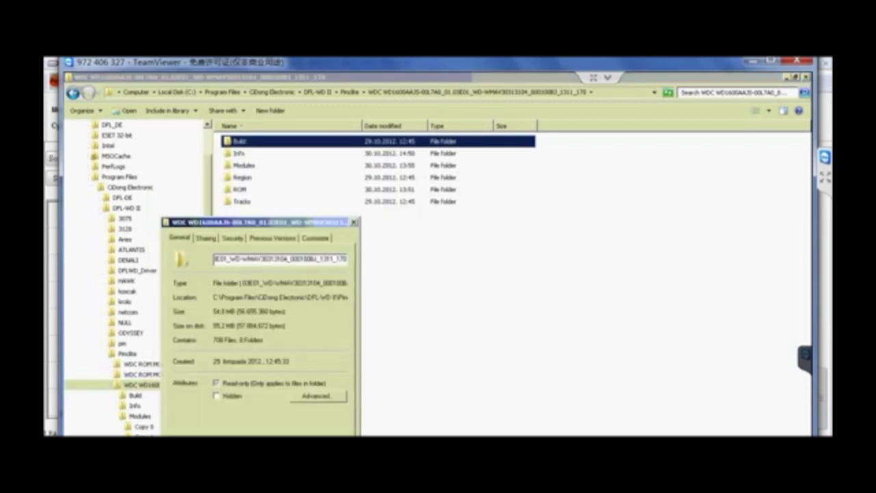
left_click(144, 386)
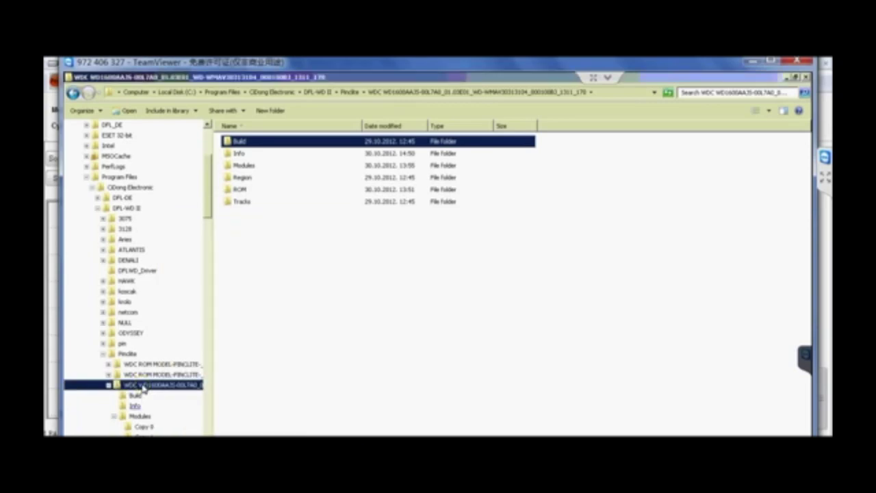
right_click(144, 389)
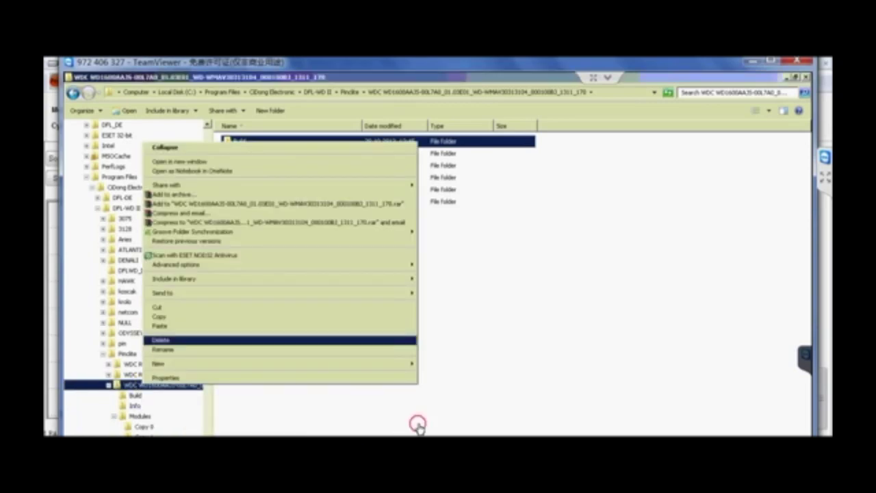
left_click(410, 389)
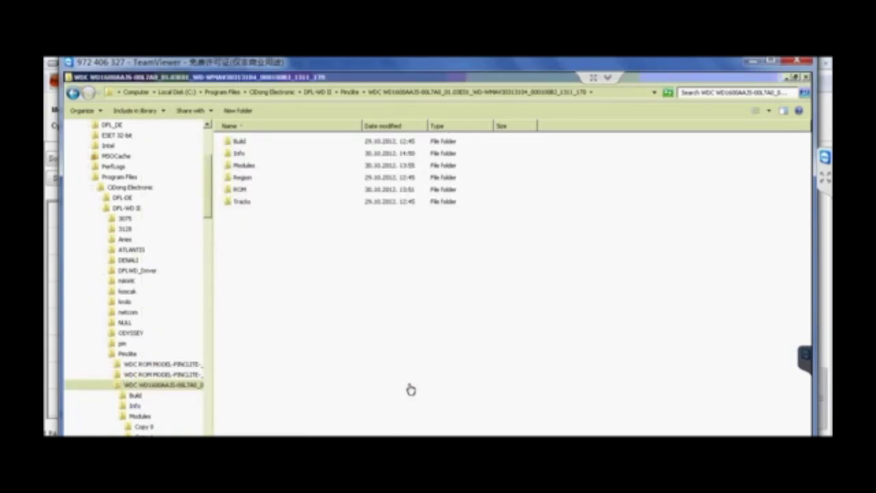
Check the Build and Region subfolders of the drive's main folder and go back to that folder
left_click(247, 166)
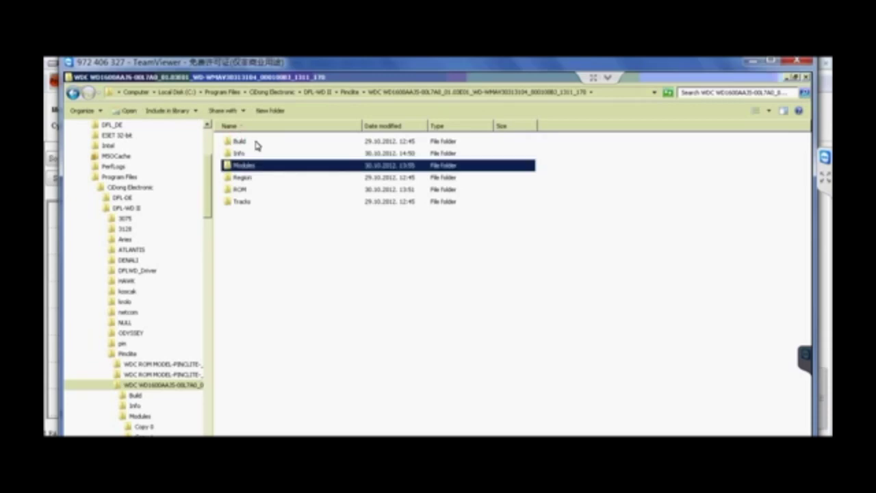
double_click(255, 142)
left_click(74, 95)
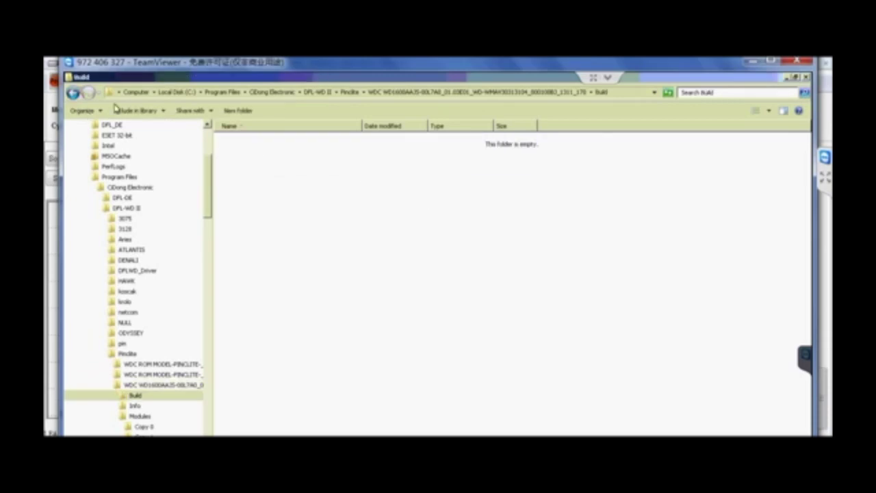
double_click(243, 179)
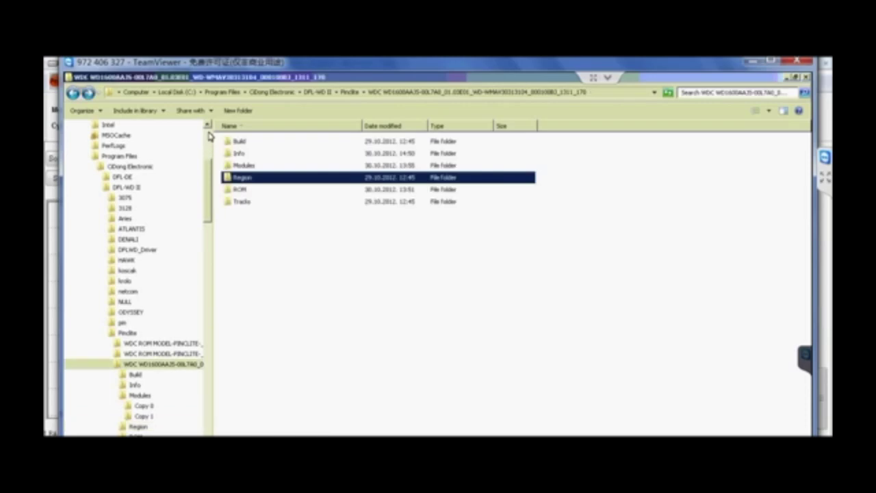
key("BackSpace")
scroll(202, 192, "up", 5)
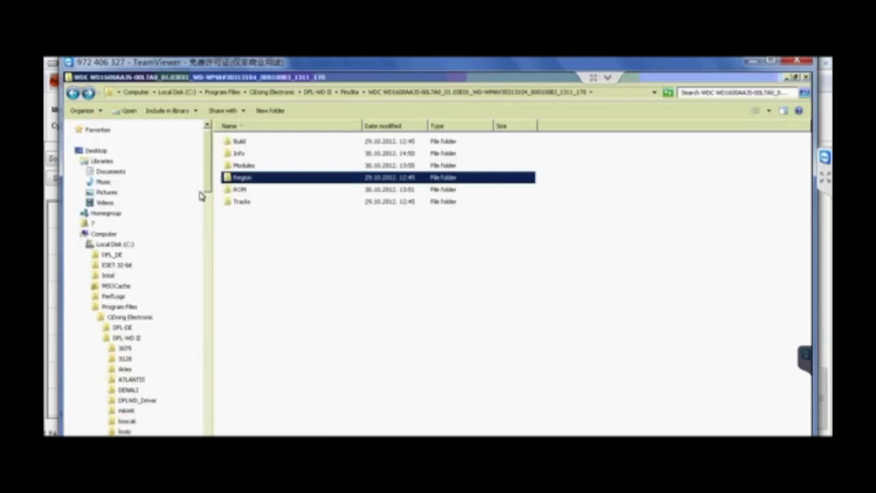
Paste the copied E0.rpm file onto the Desktop
left_click(96, 150)
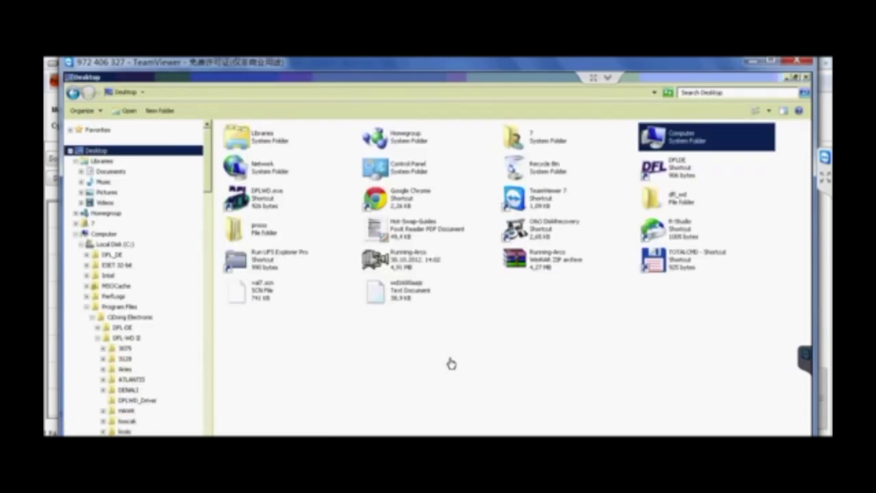
right_click(393, 342)
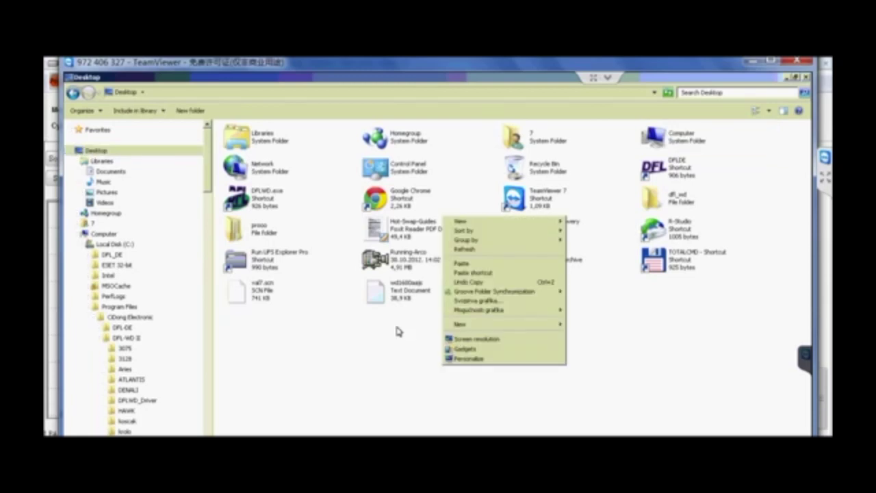
left_click(474, 265)
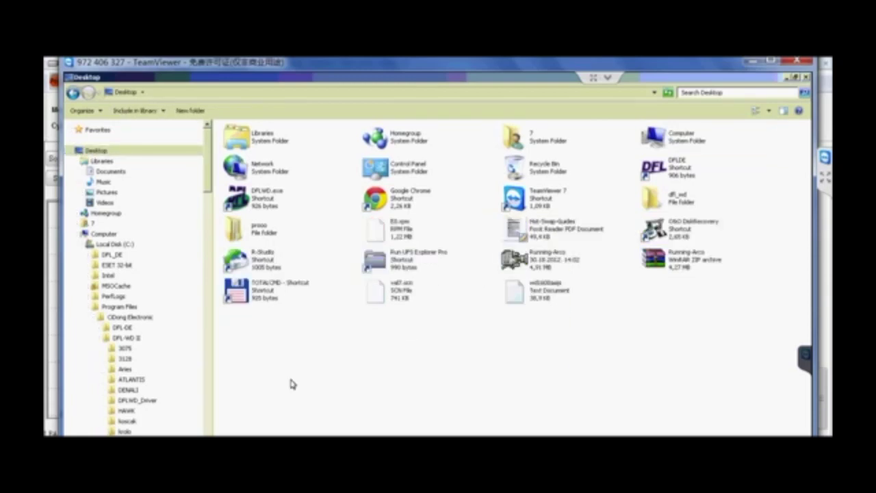
left_click(400, 229)
Switch to WinHex, reload the changed 33.rpm, and close the already open E0.rpm
key("alt+Tab")
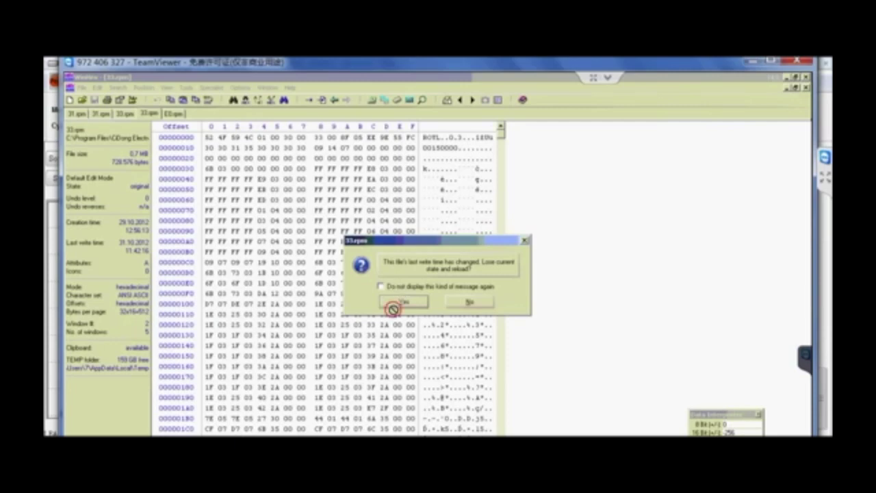
left_click(403, 306)
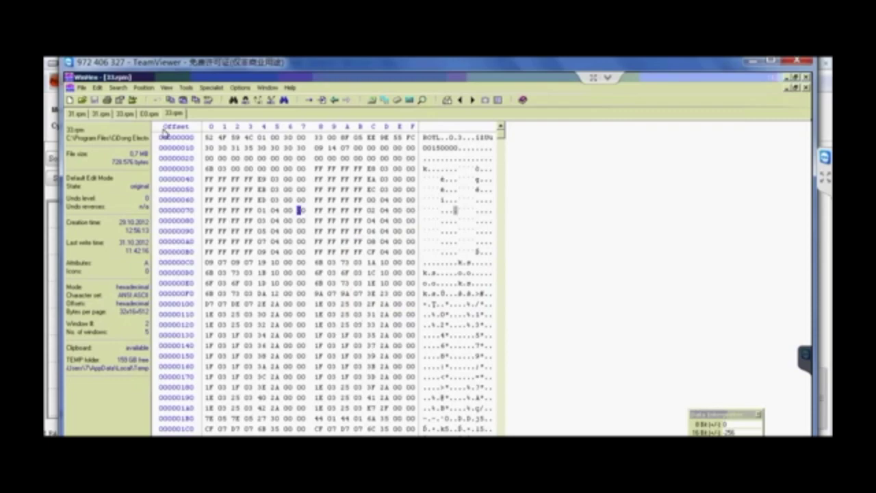
left_click(154, 114)
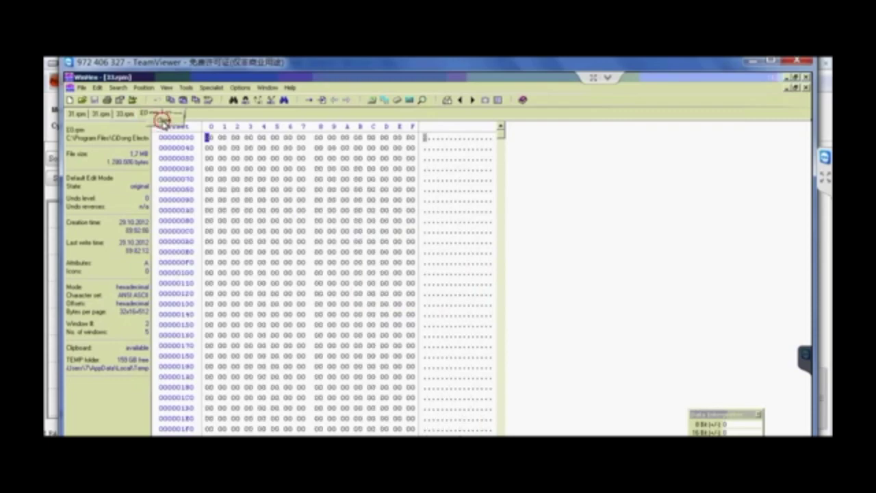
left_click(163, 122)
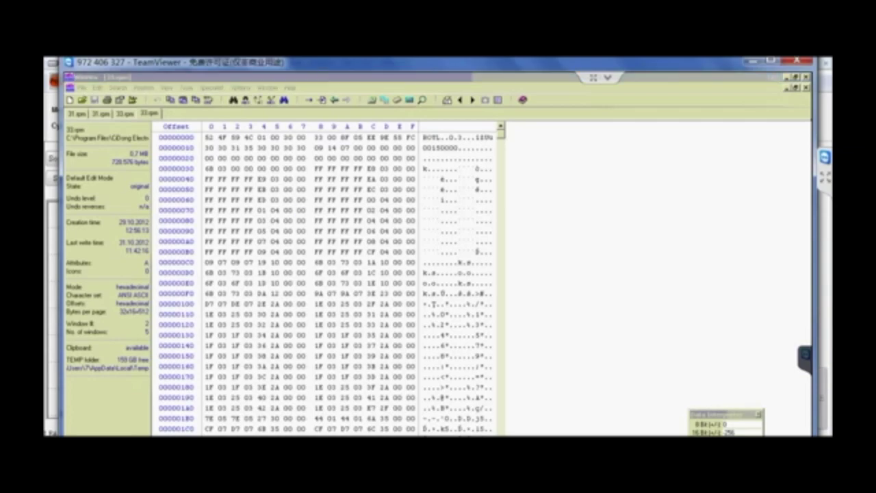
Open the E0.rpm copy from the Desktop in WinHex
left_click(566, 353)
left_click(82, 100)
key("ctrl+o")
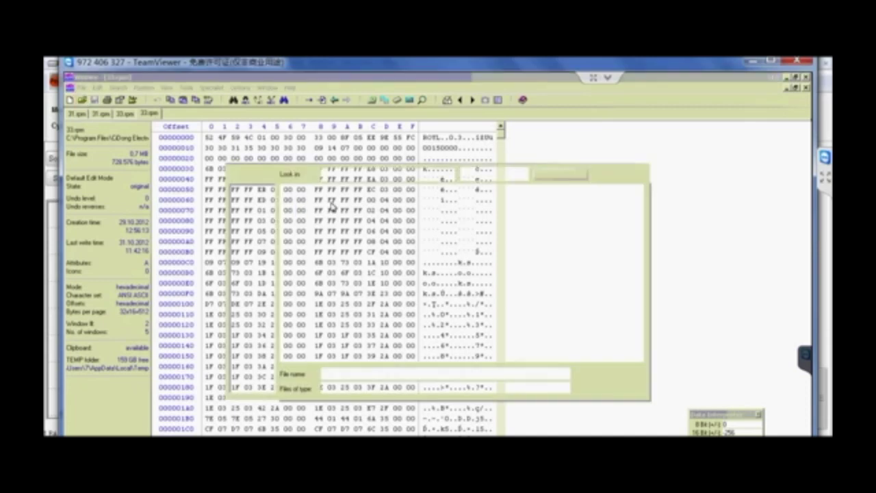
left_click(253, 230)
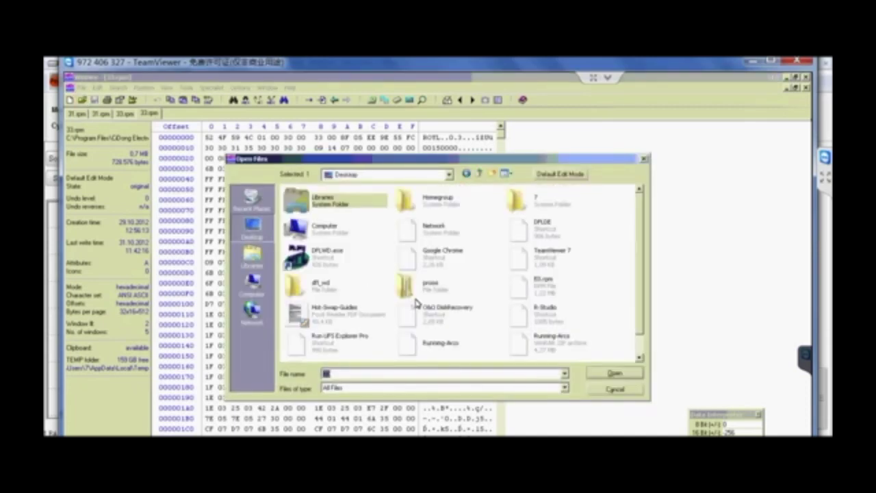
left_click(534, 284)
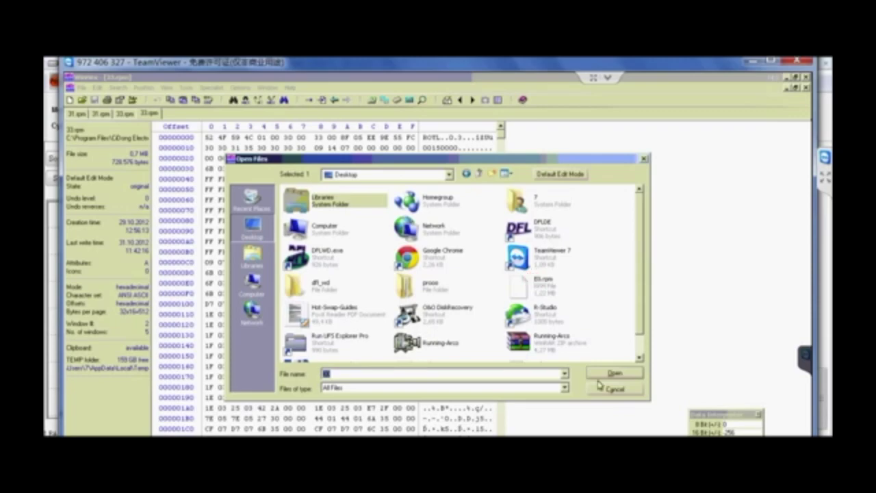
left_click(611, 374)
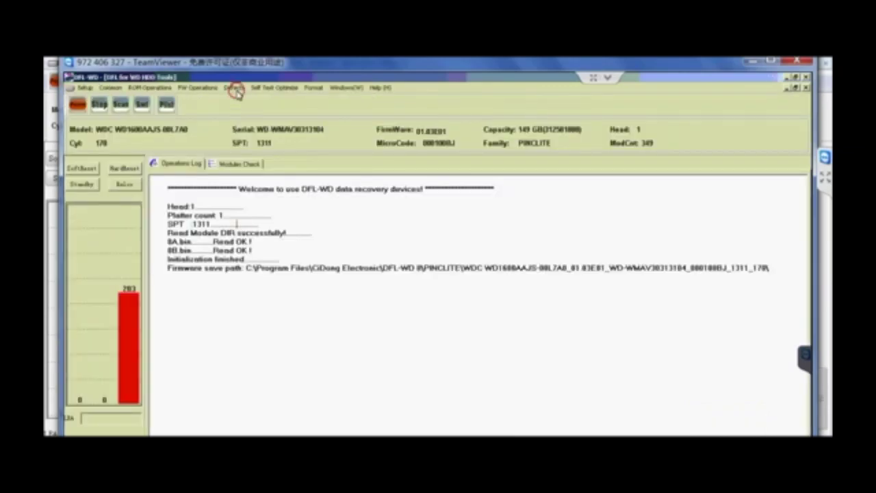
Display the Modules Check list in DFL-WD
left_click(234, 87)
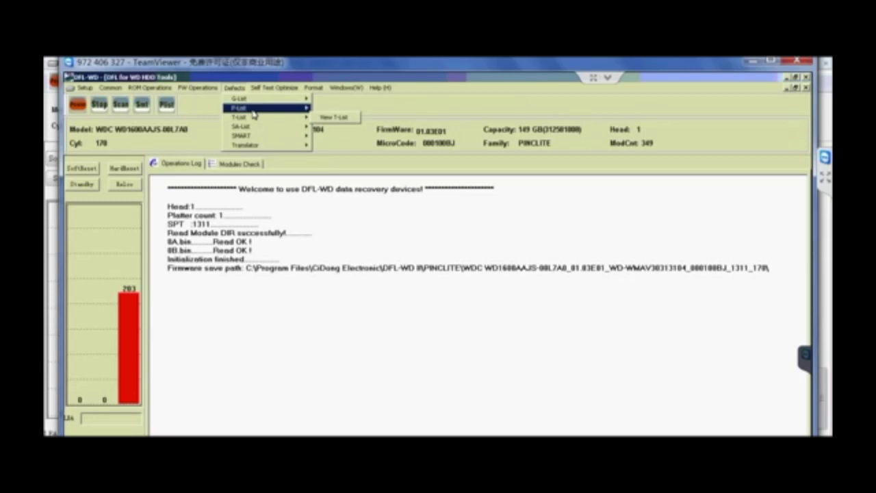
mouse_move(249, 112)
left_click(236, 164)
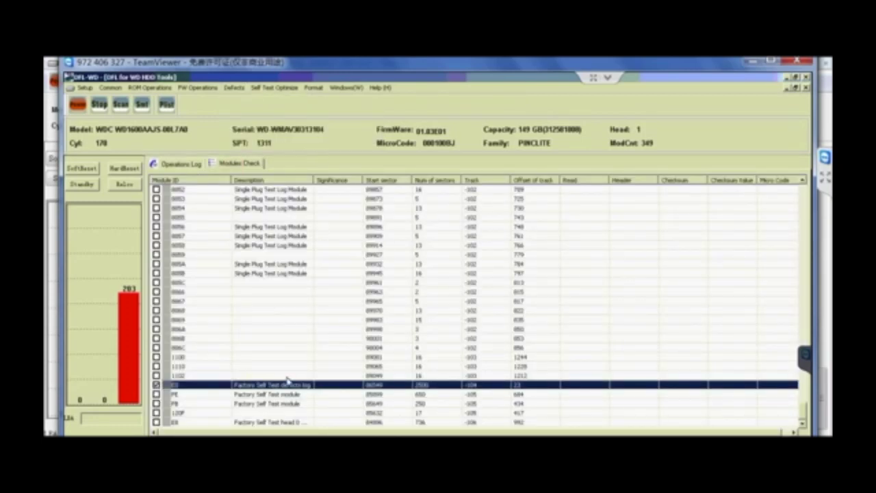
Write the E0 Factory Self Test defects log module to the drive from the Desktop's E0.rpm, continuing past the source file warning
right_click(286, 384)
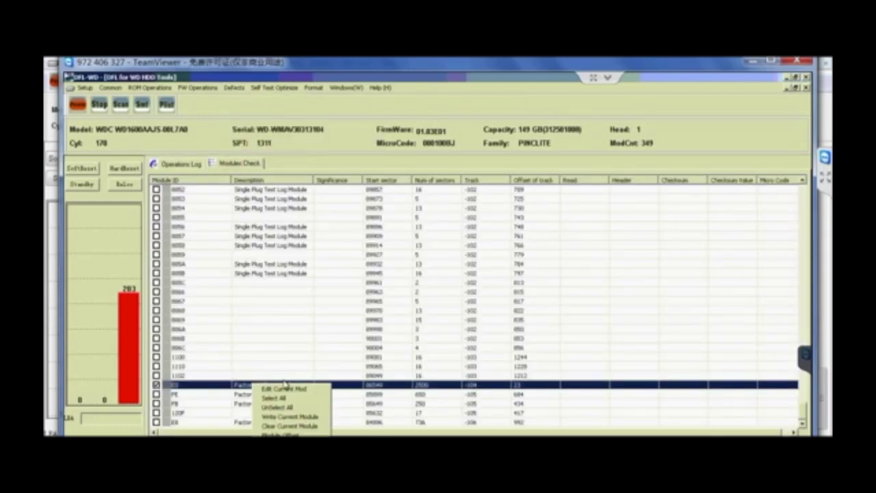
left_click(291, 416)
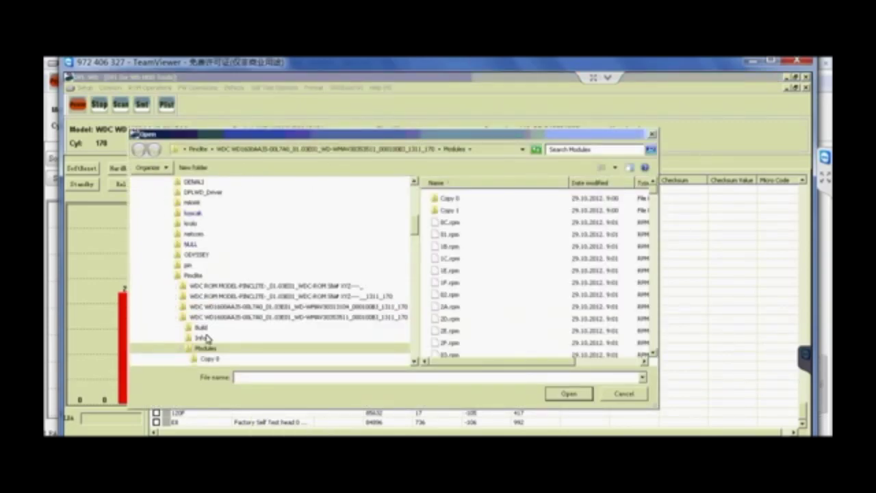
left_click_drag(411, 228, 411, 229)
scroll(287, 208, "up", 10)
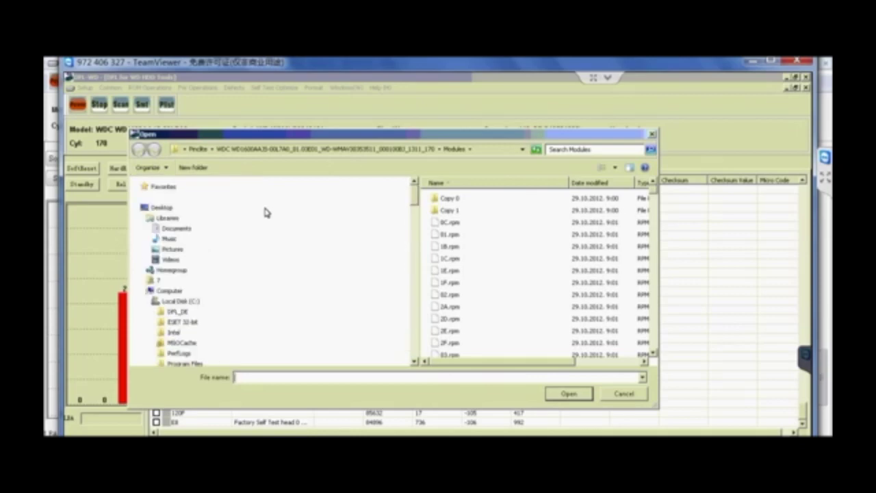
left_click(161, 207)
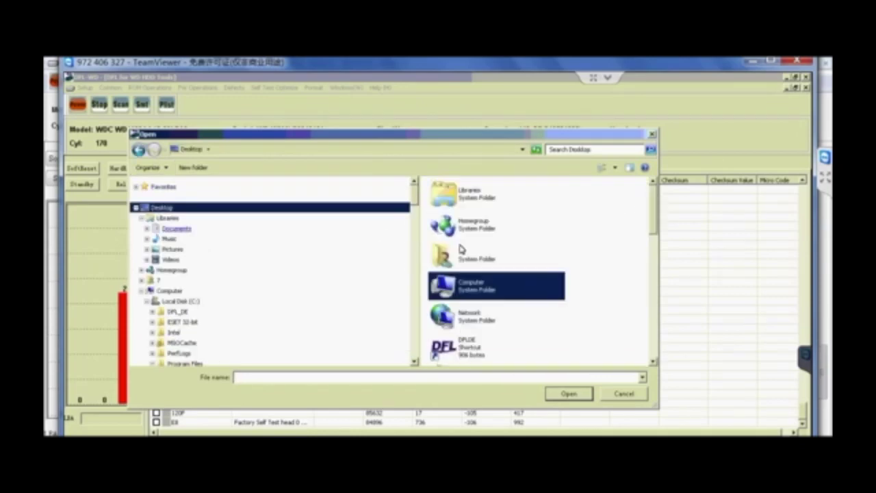
left_click(657, 225)
left_click_drag(656, 225, 654, 353)
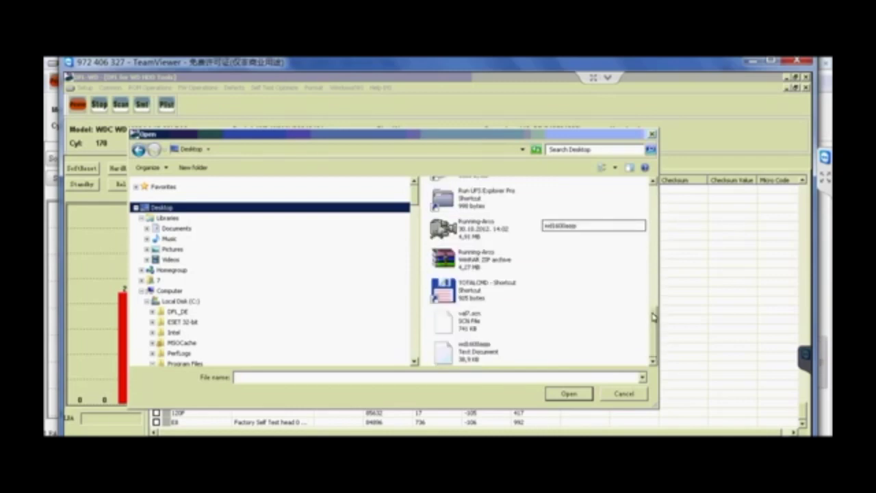
scroll(574, 278, "up", 3)
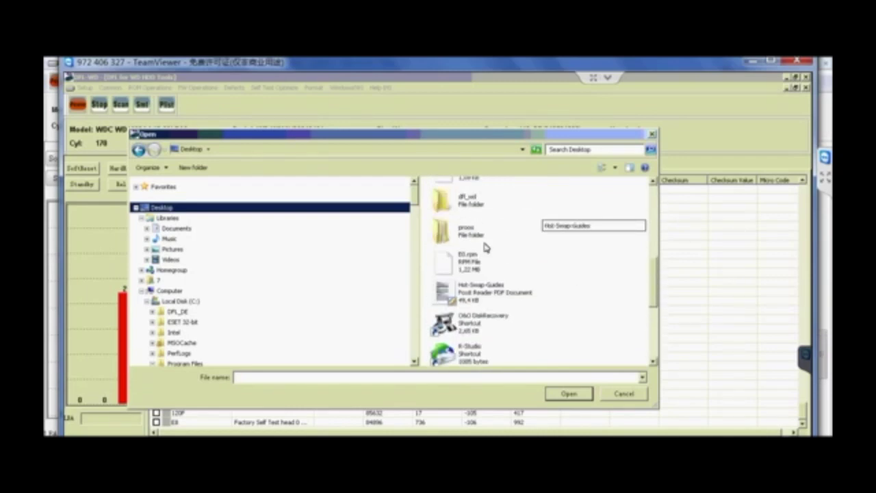
left_click(467, 266)
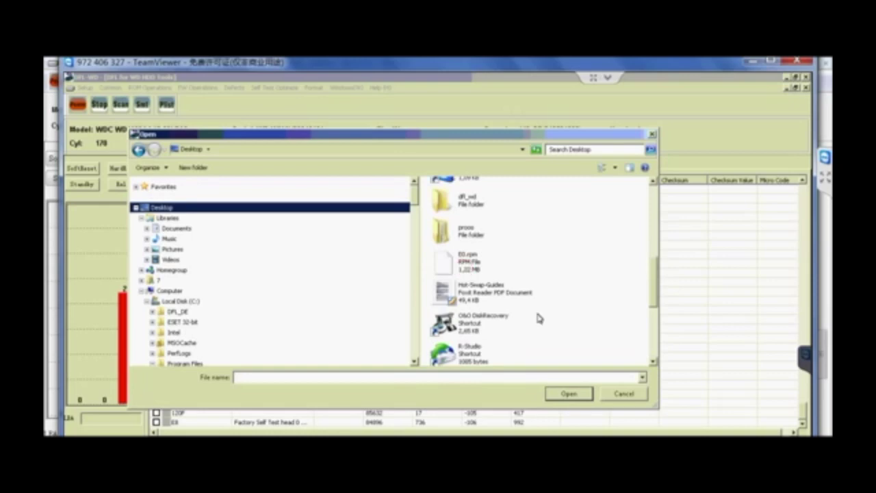
left_click(571, 394)
left_click(567, 388)
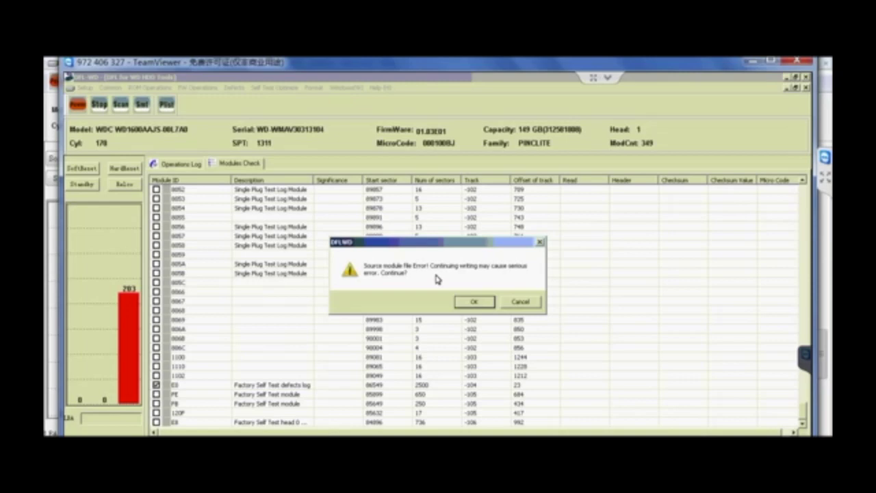
left_click(472, 303)
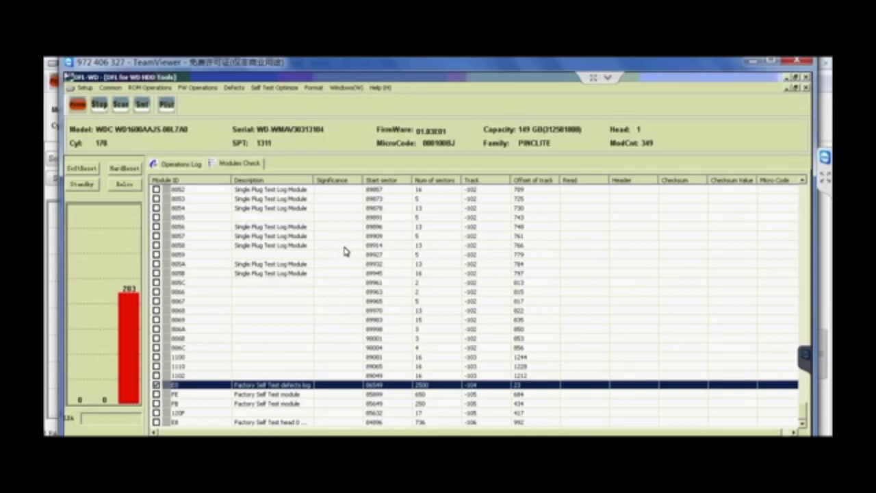
Check the operations log for the outcome of the E0 module write and return to the module list
left_click(195, 165)
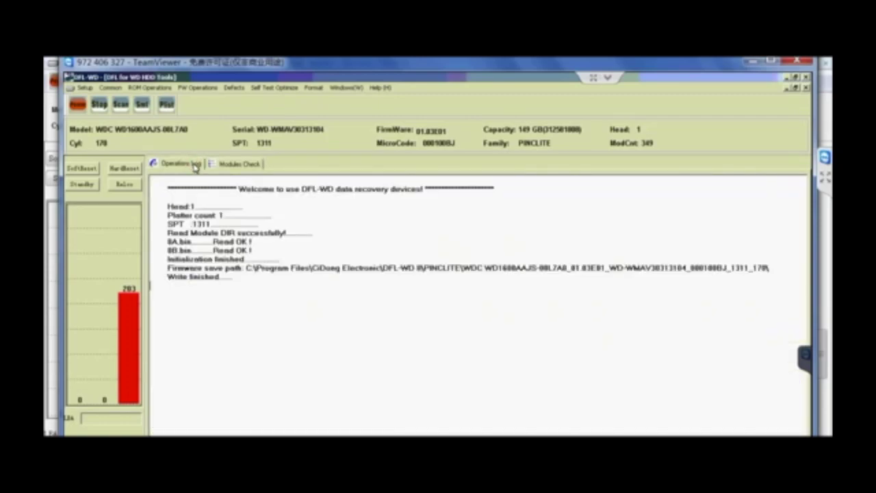
left_click(227, 162)
left_click(190, 162)
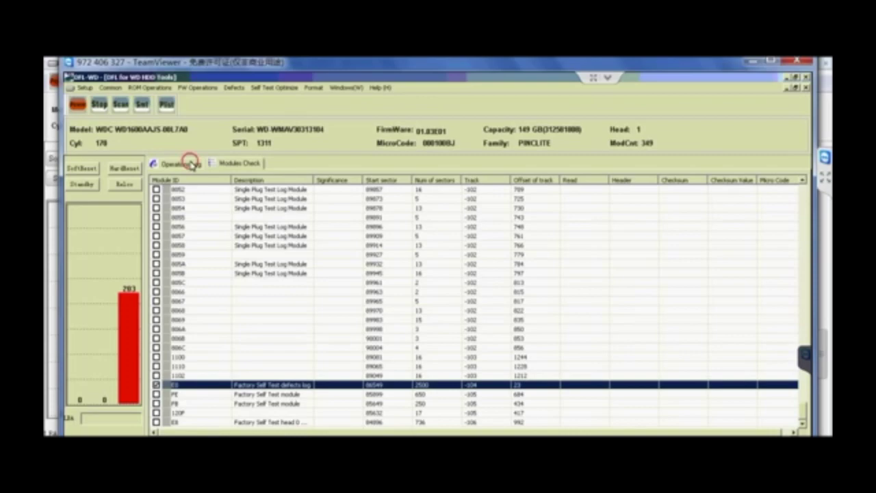
left_click(221, 165)
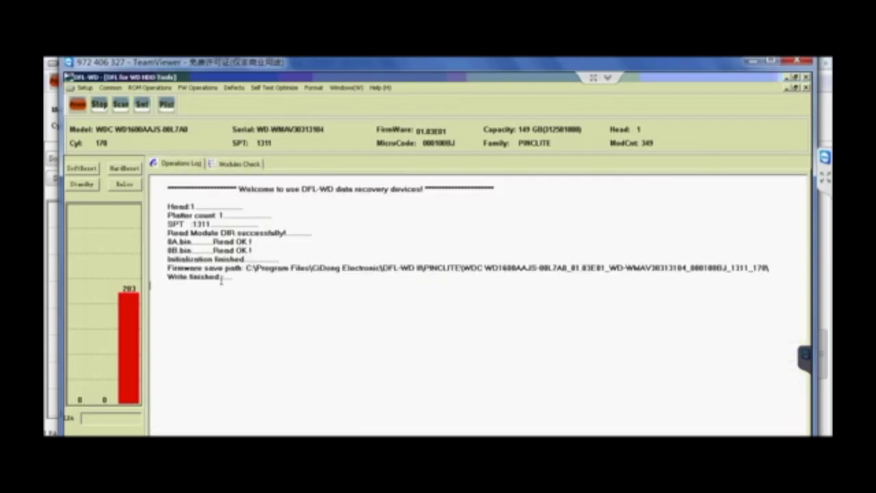
Inspect the E0 Factory Self Test defects log module's hex contents in the module editor and close it
left_click(186, 385)
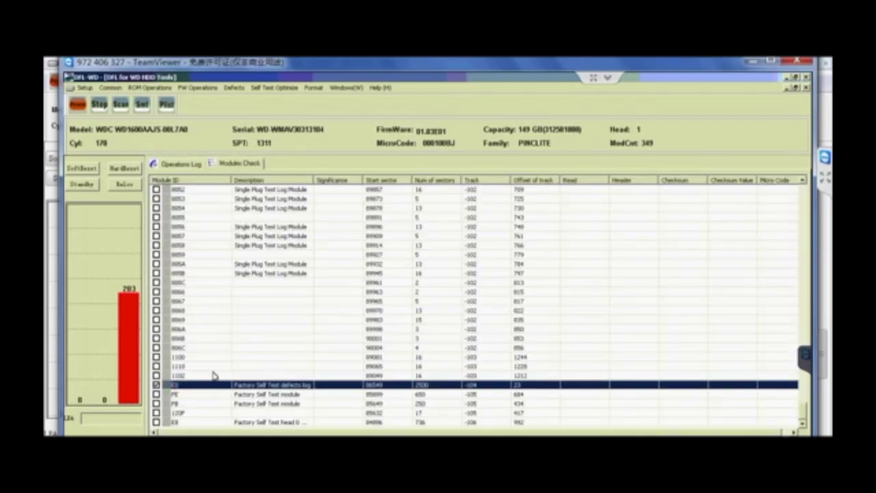
double_click(240, 340)
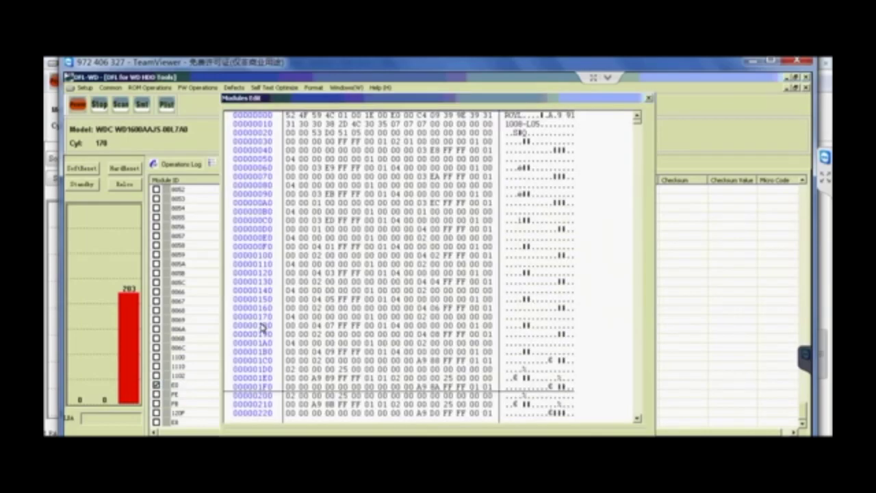
left_click(647, 99)
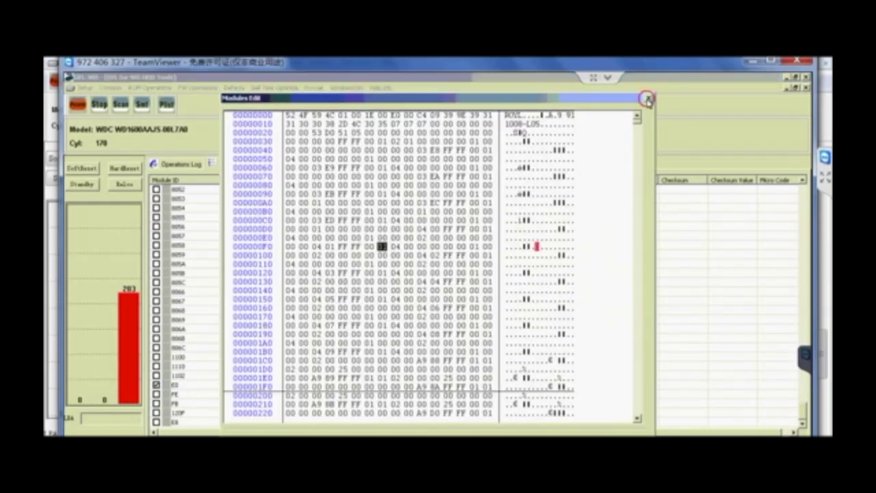
Read only module E0 from the drive by ID into the default save path, with all other modules deselected
left_click(184, 165)
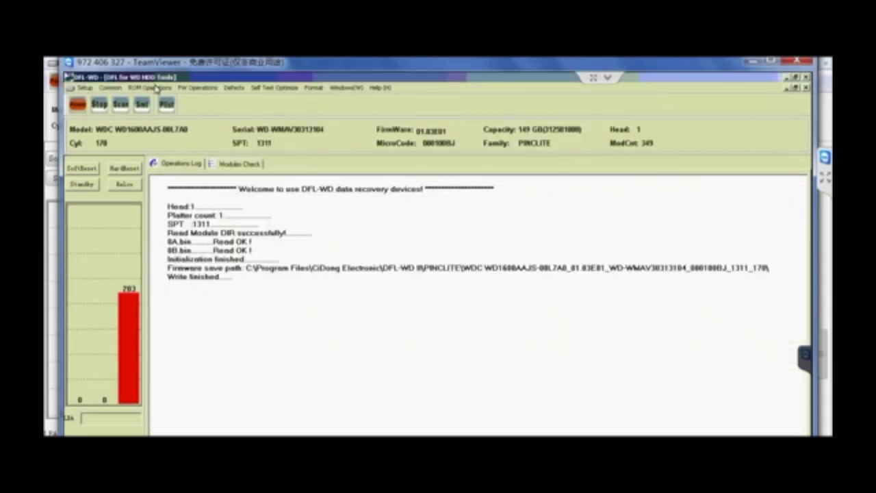
left_click(192, 89)
left_click(194, 100)
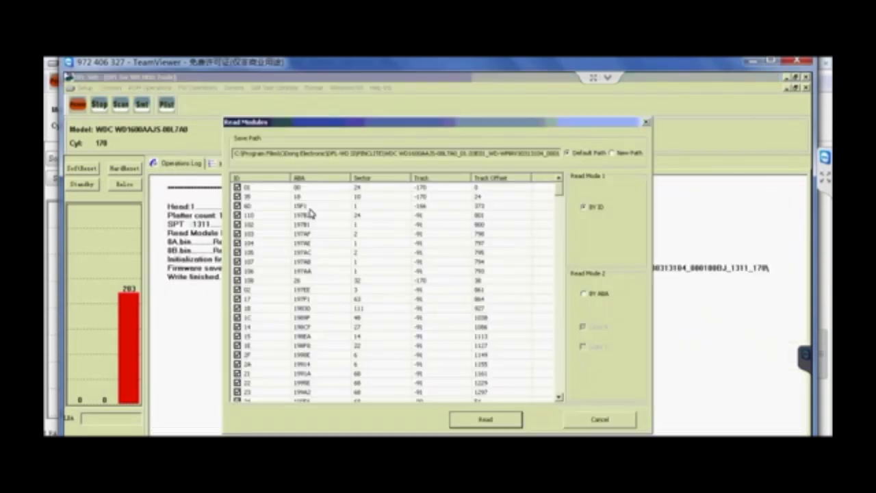
right_click(321, 263)
left_click(332, 279)
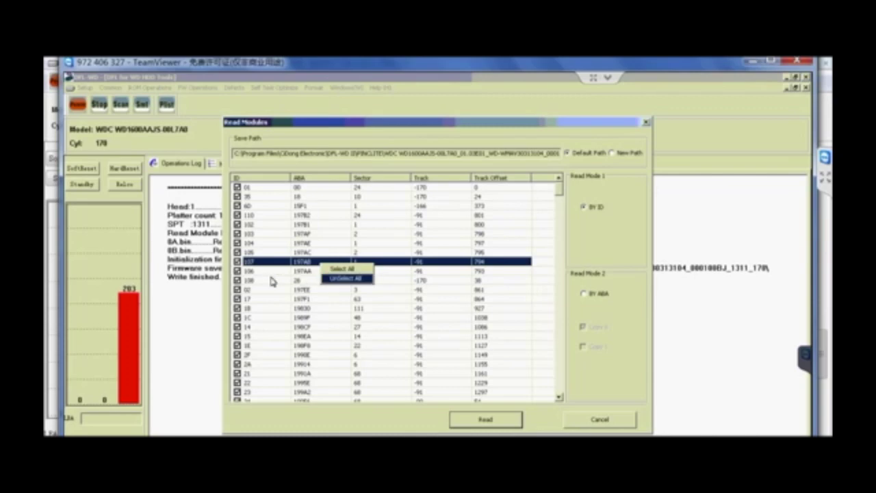
key("d")
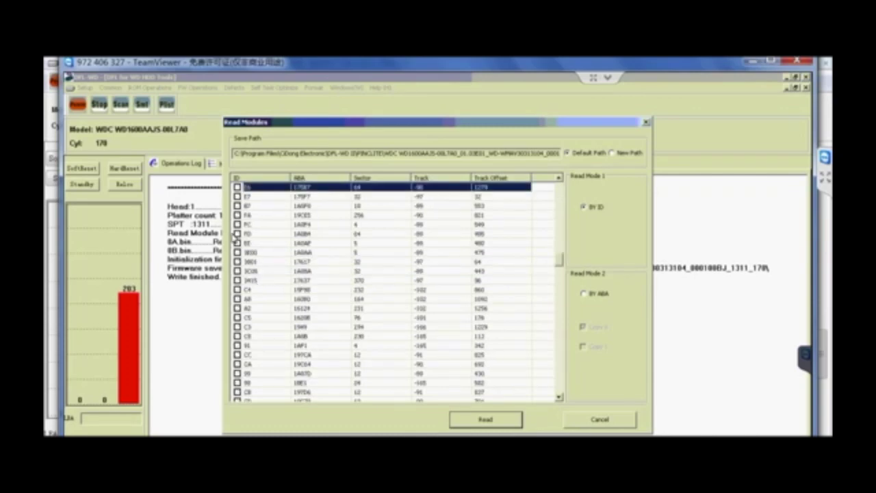
key("3")
left_click(235, 354)
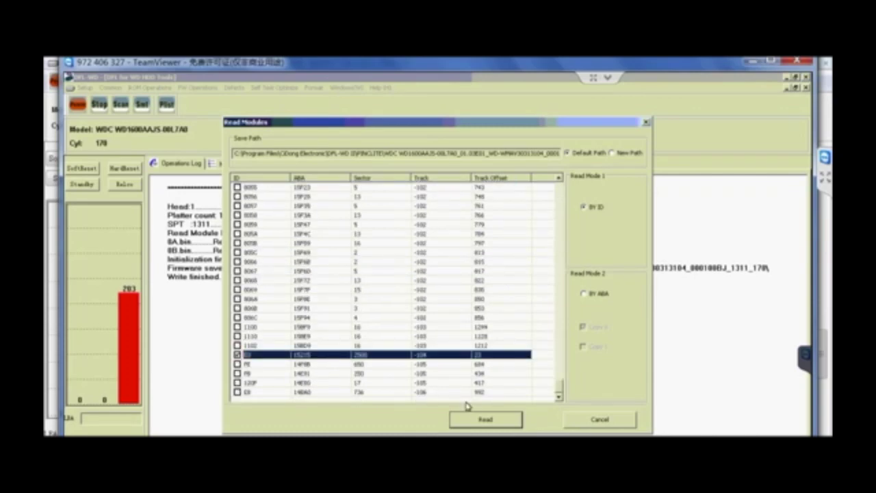
left_click(481, 418)
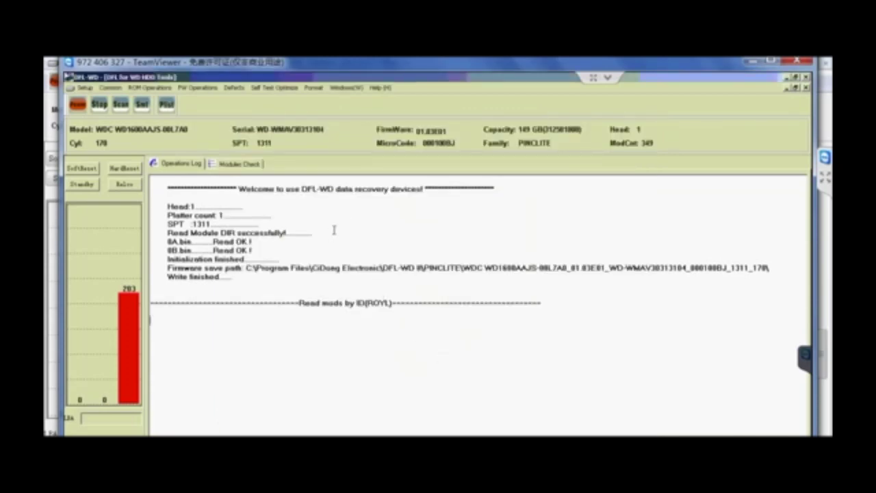
Regenerate the P-List from the current firmware and acknowledge the finished operation
left_click(235, 88)
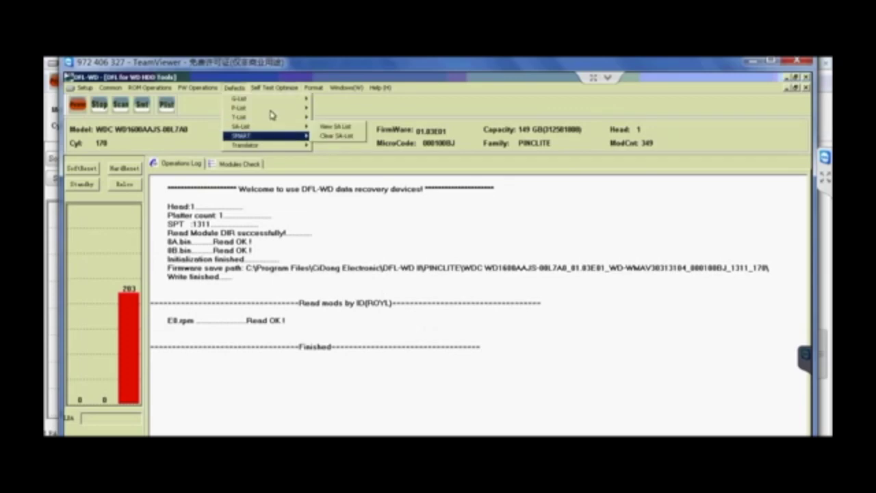
mouse_move(304, 109)
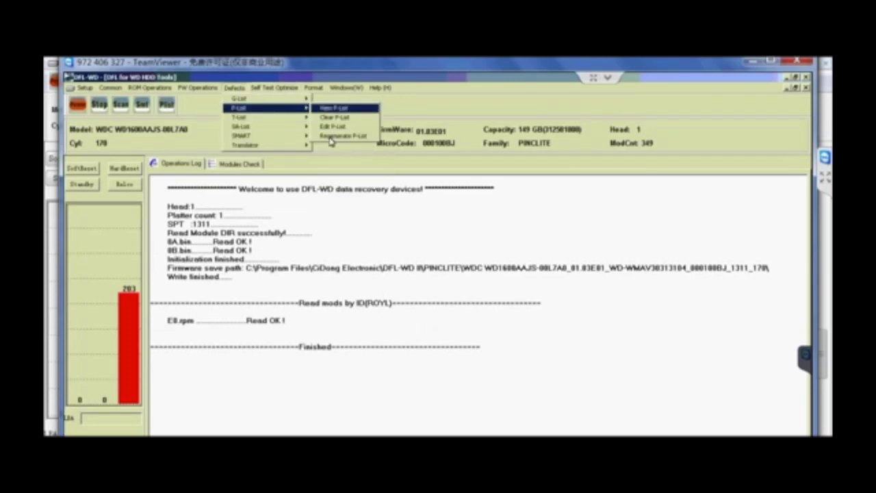
left_click(329, 137)
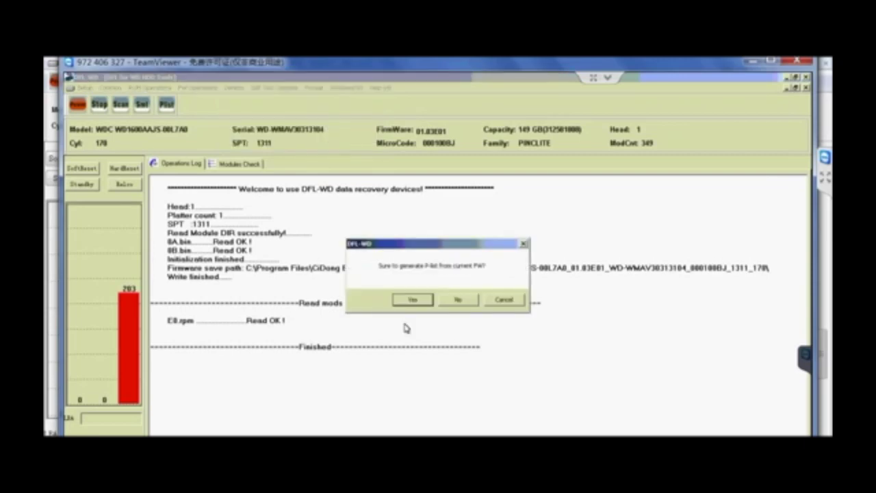
left_click(412, 302)
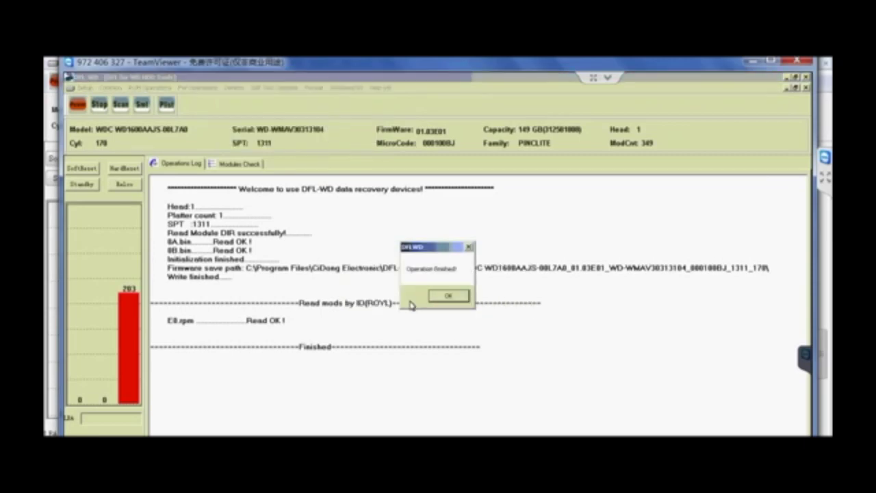
left_click(448, 295)
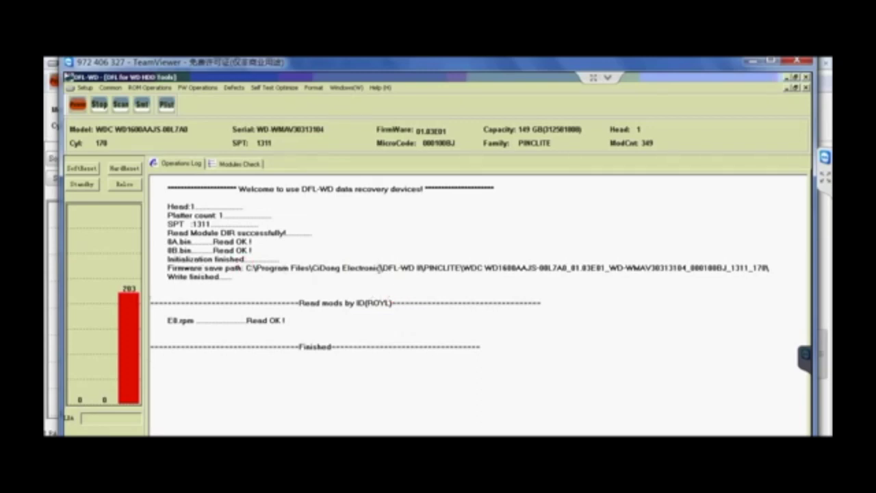
Copy the full firmware save path from the operations log
left_click_drag(245, 268, 768, 267)
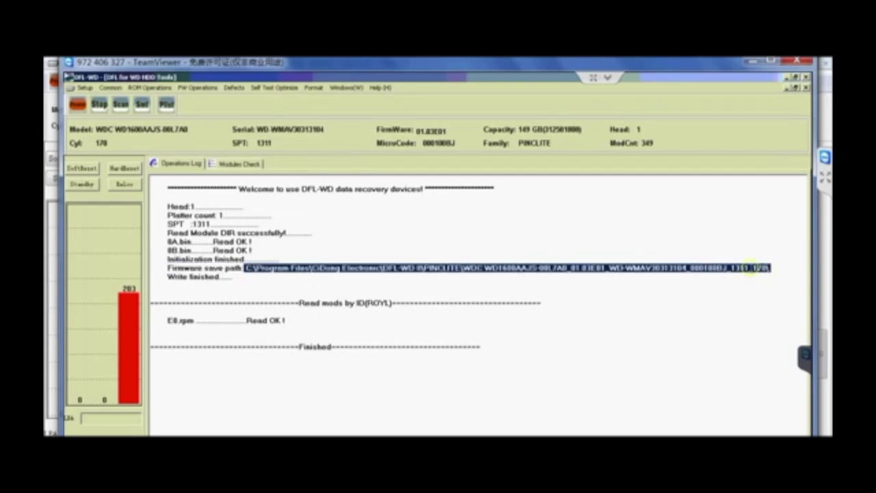
right_click(744, 269)
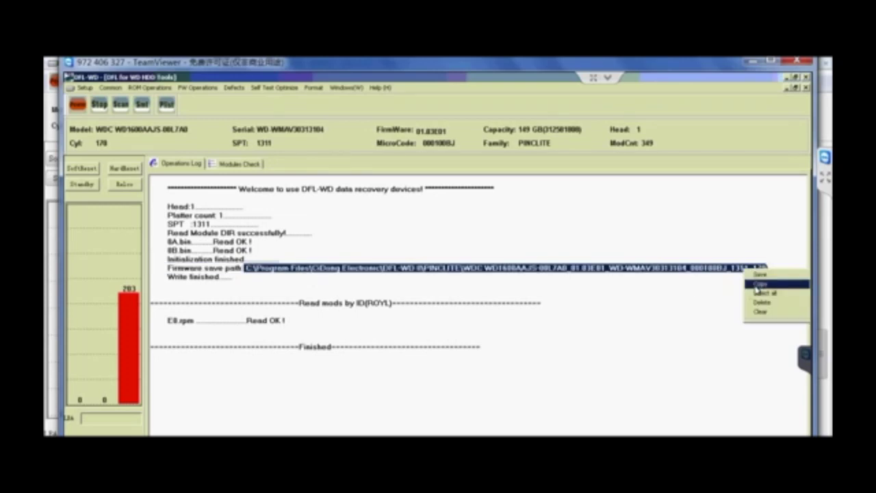
left_click(758, 284)
left_click(386, 280)
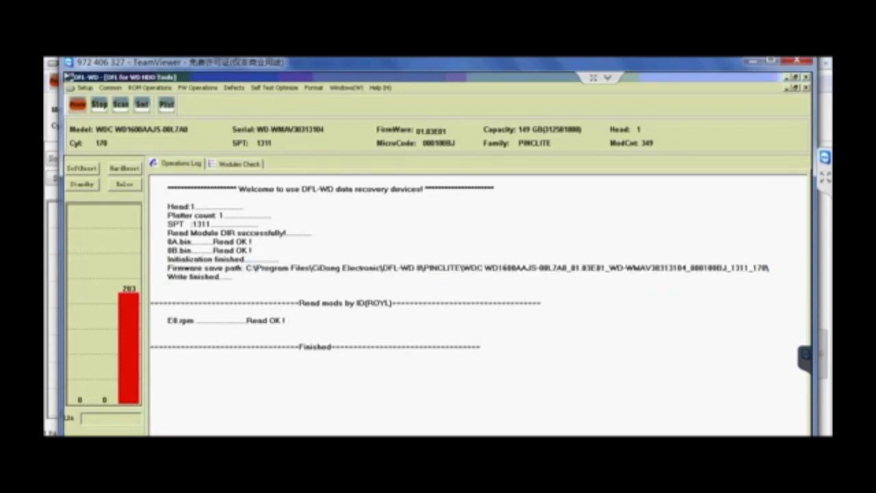
Open the copied firmware save path in Windows Explorer through the Run dialog
key("super")
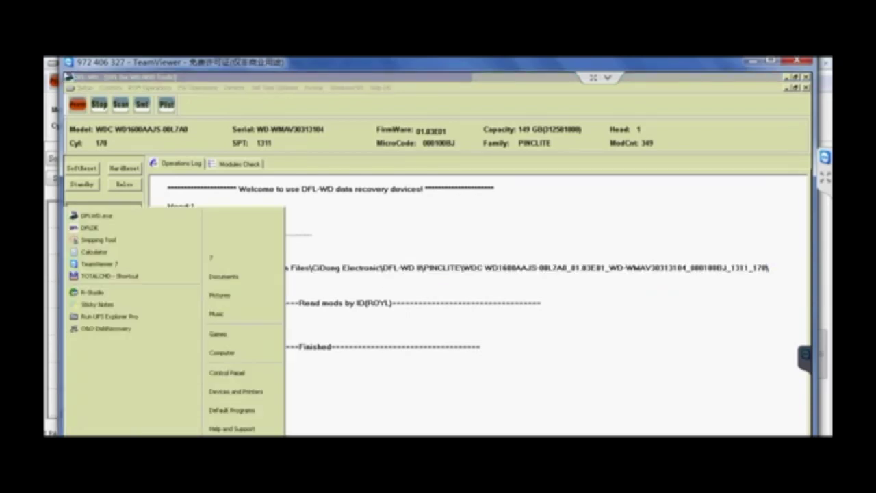
key("super+r")
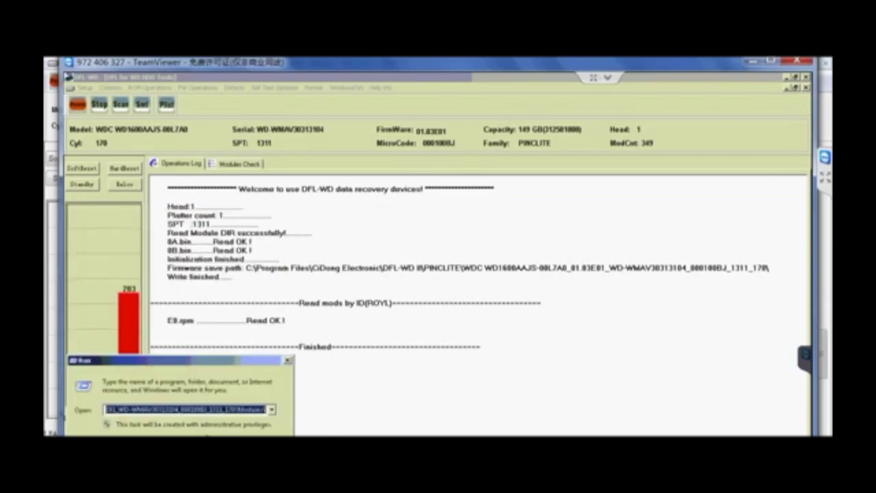
right_click(196, 412)
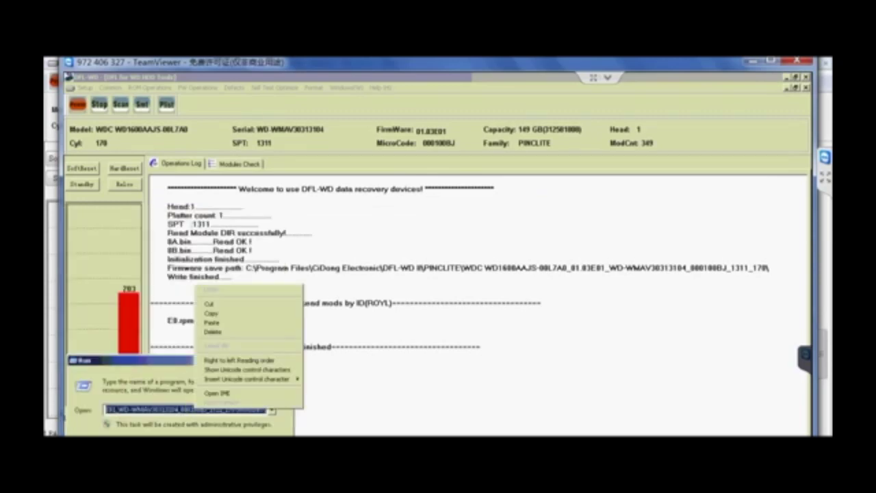
left_click(212, 323)
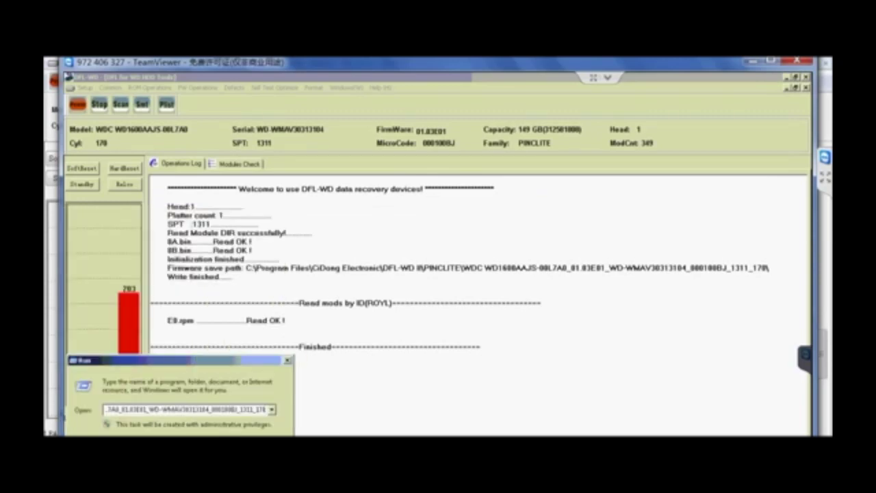
key("Return")
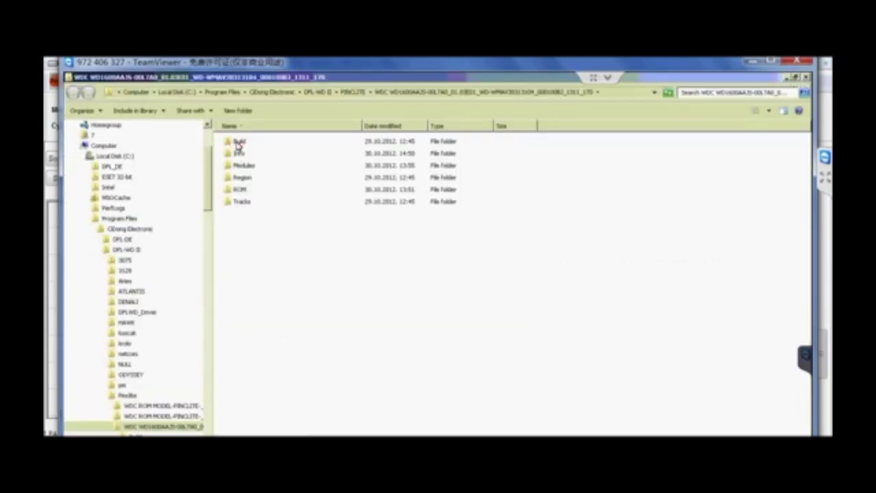
Look inside the firmware folder's Build subfolder and close the Explorer window
left_click(240, 141)
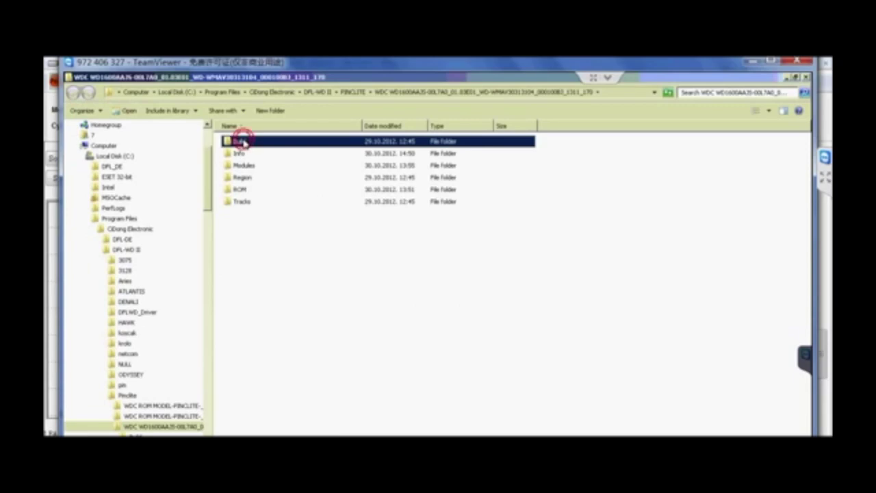
key("Return")
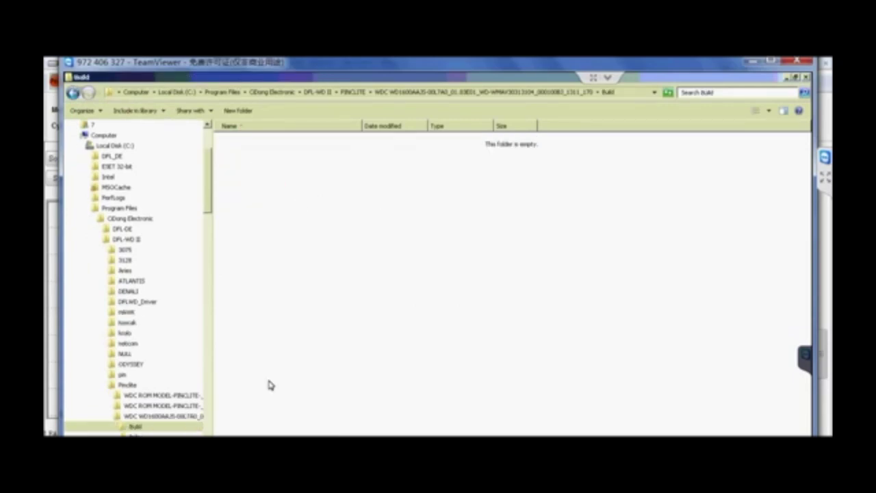
key("alt+F4")
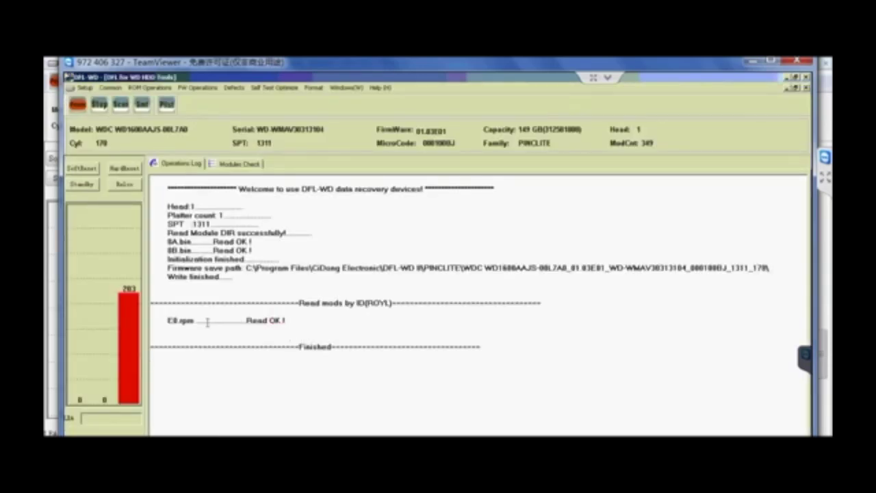
View the drive's self-scan script in the SF Script Edit tool and close it without saving
left_click(281, 88)
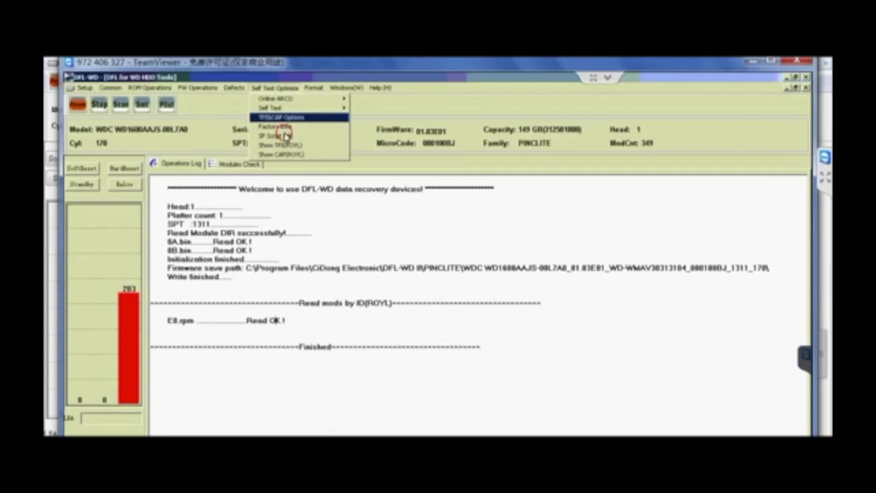
left_click(284, 135)
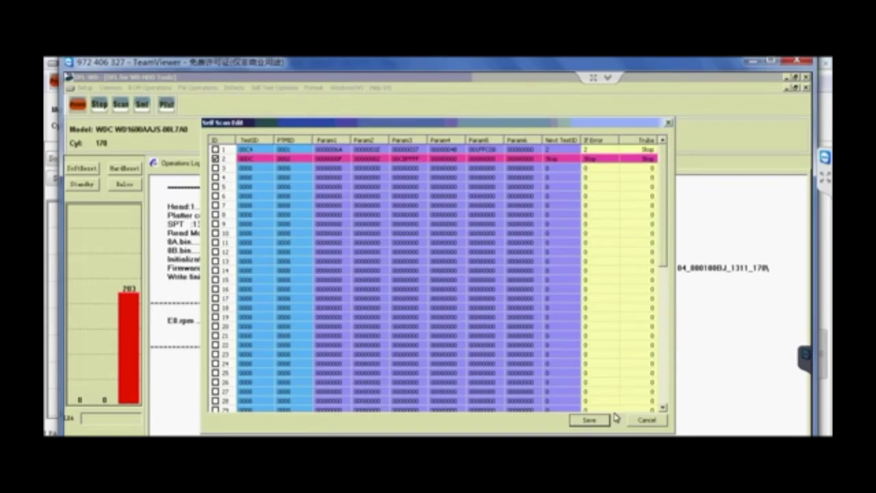
left_click(646, 421)
left_click(646, 422)
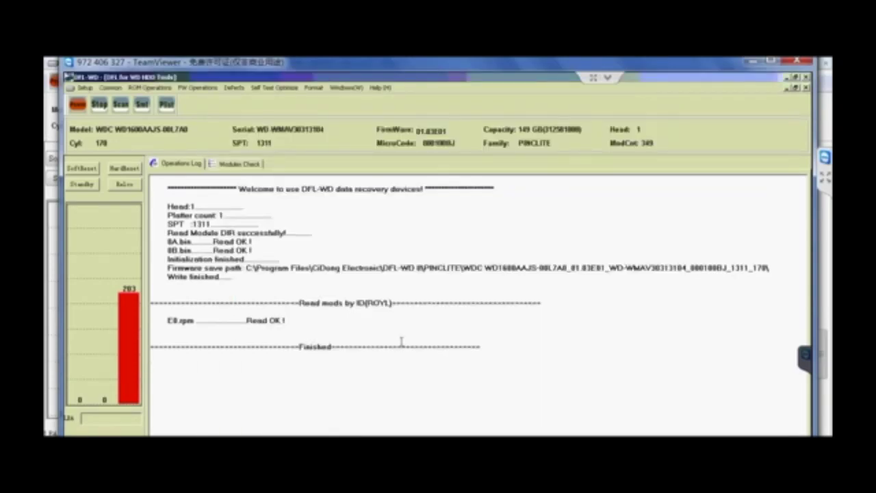
left_click(364, 280)
left_click(234, 87)
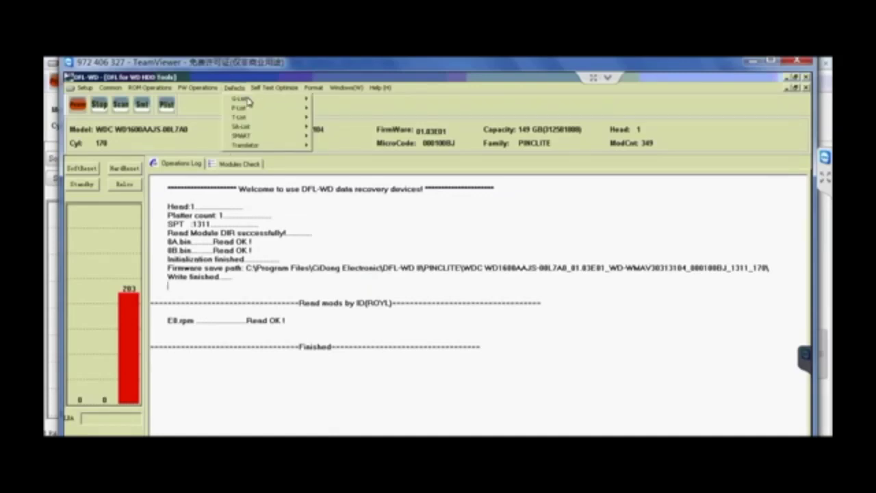
mouse_move(249, 108)
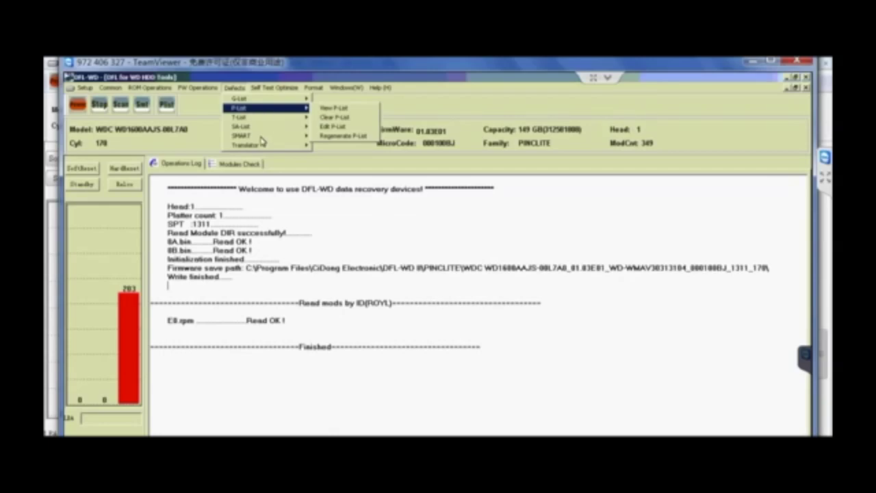
left_click(274, 276)
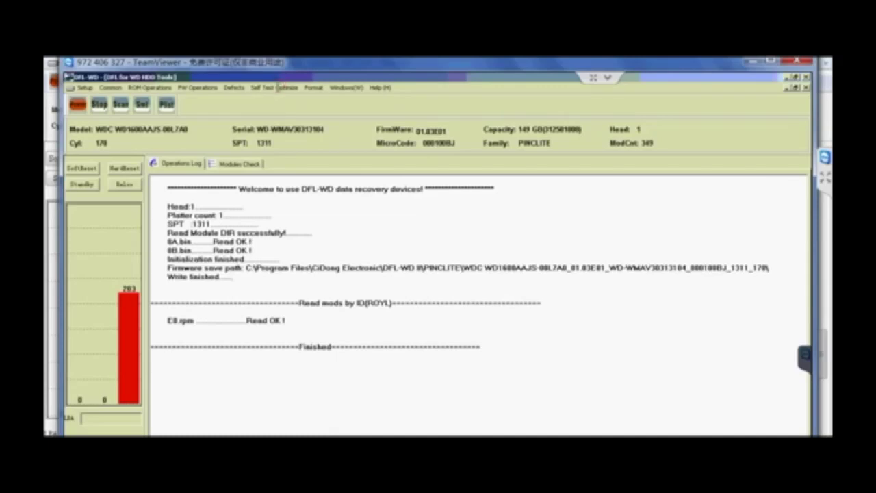
left_click(280, 89)
mouse_move(286, 100)
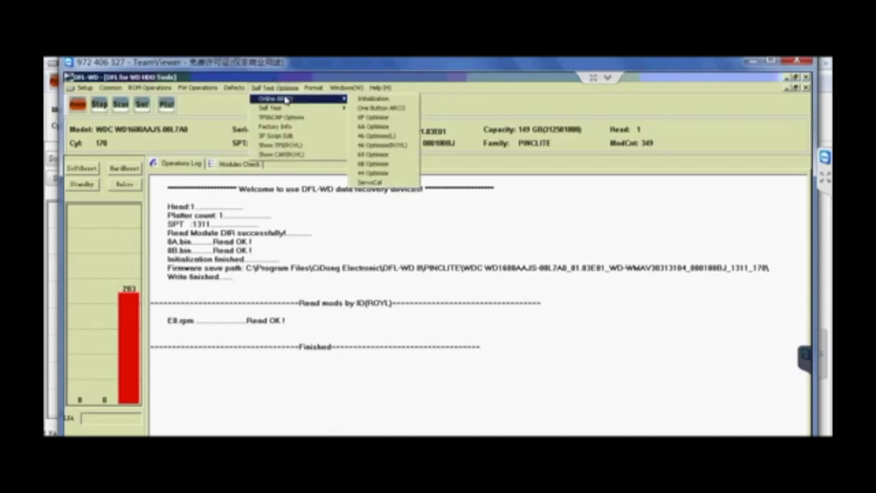
left_click(235, 279)
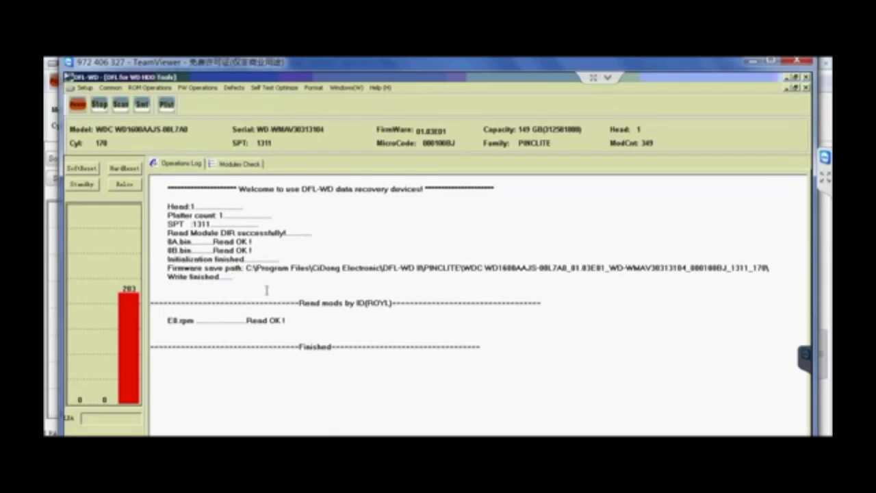